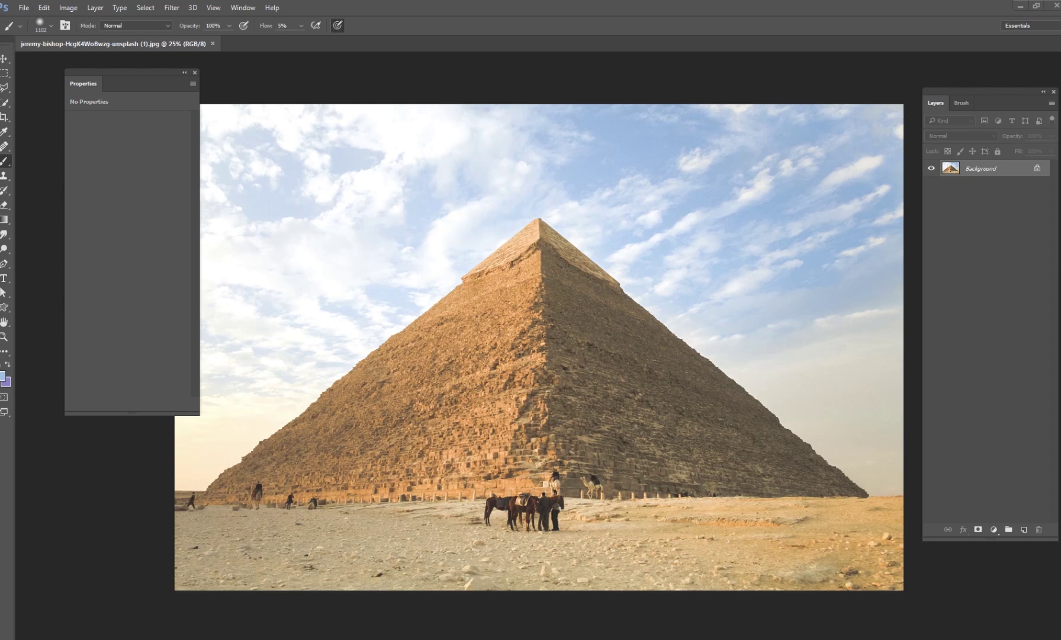
# Switch from Photoshop to the Gumroad profile page in Chrome.
pyautogui.click(444, 610)
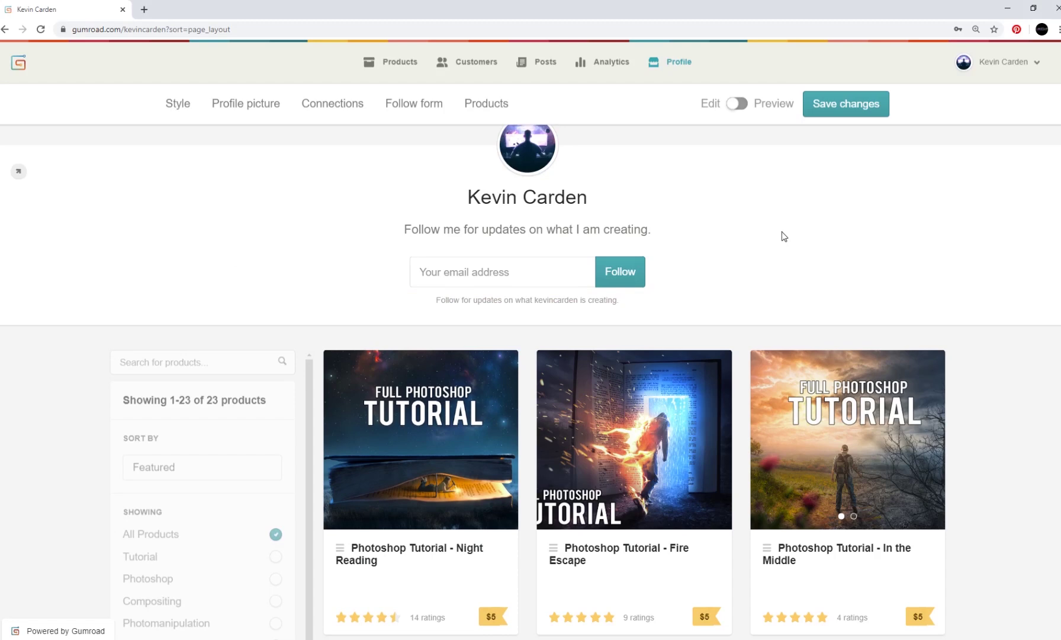
# Browse down the Gumroad tutorial product grid, then minimize Chrome to return to Photoshop.
pyautogui.scroll(-6, 788, 234)
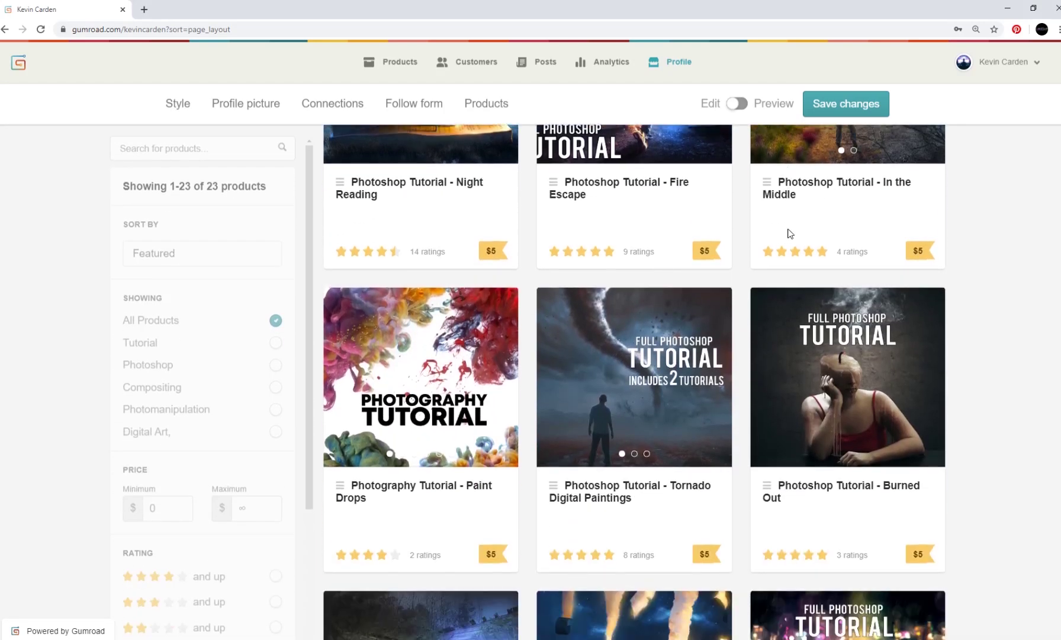
pyautogui.scroll(-5, 788, 234)
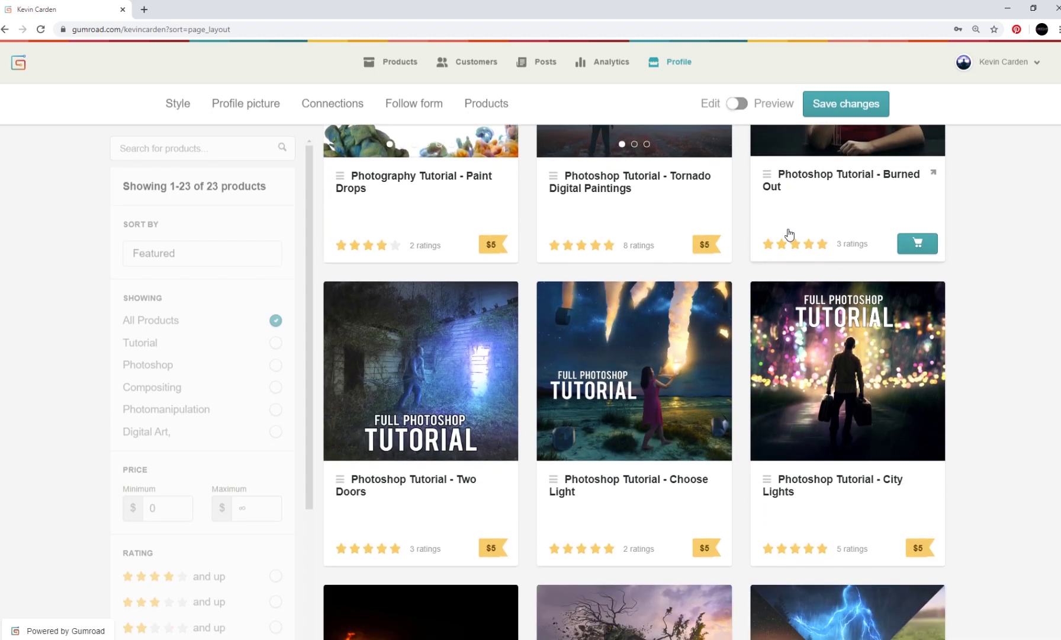
pyautogui.scroll(-8, 788, 234)
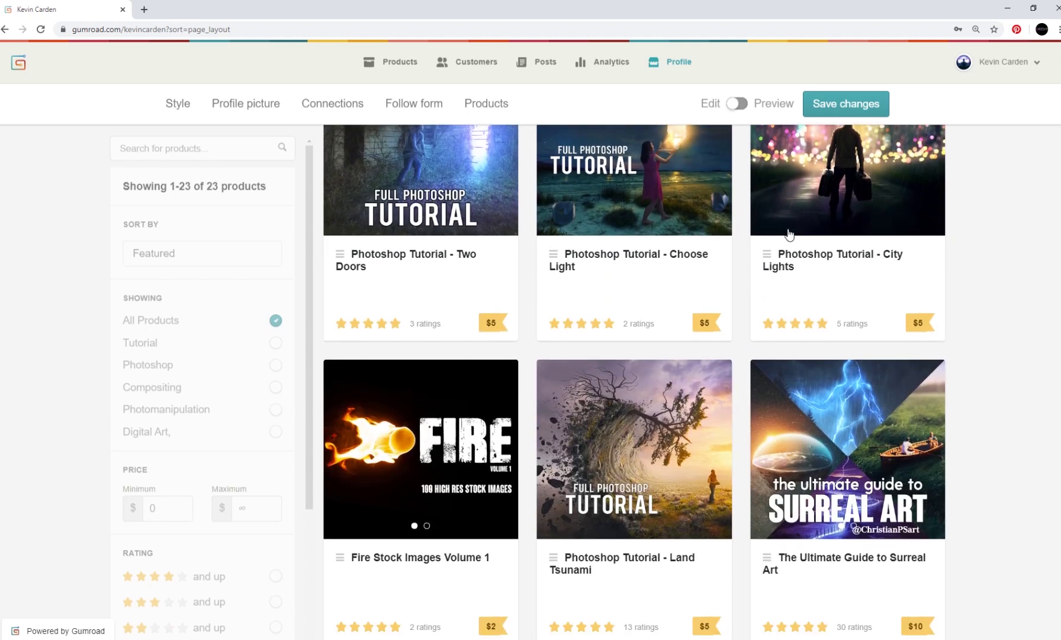
pyautogui.scroll(-3, 788, 234)
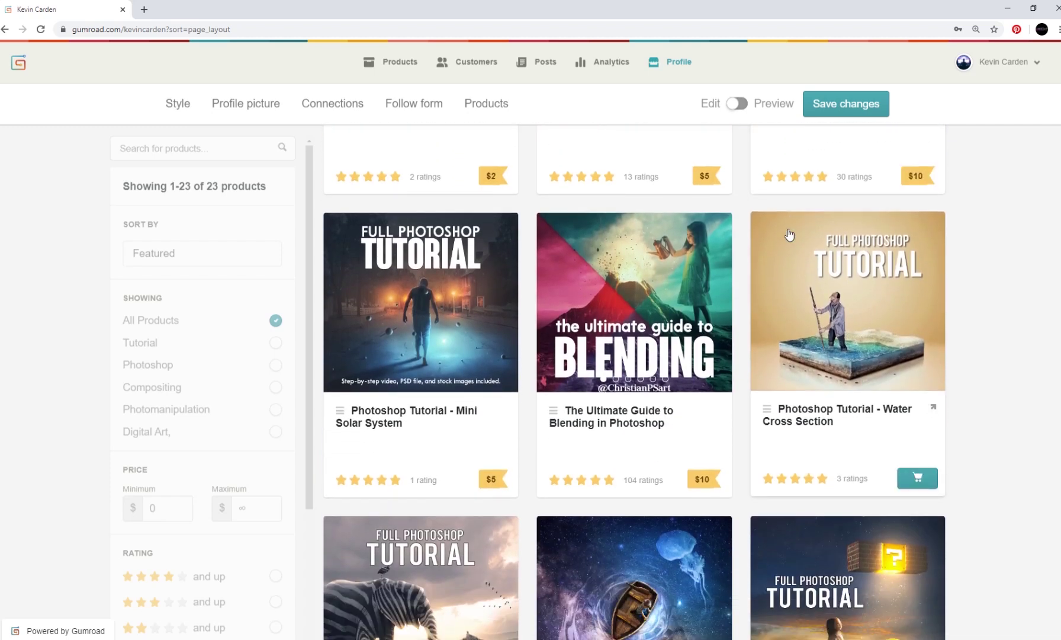
pyautogui.scroll(-5, 709, 324)
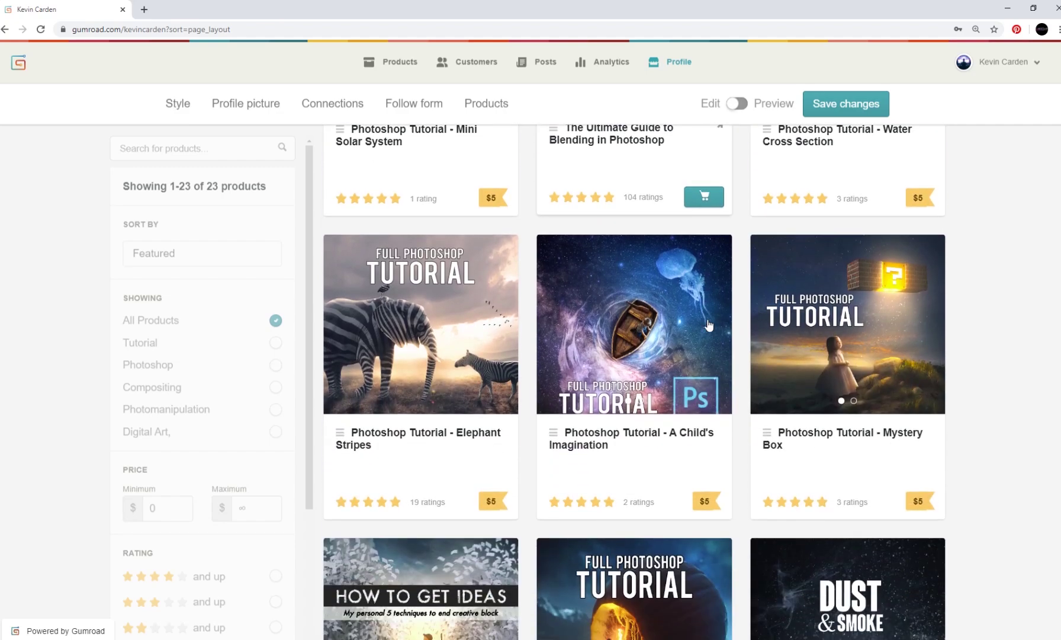
pyautogui.click(1007, 9)
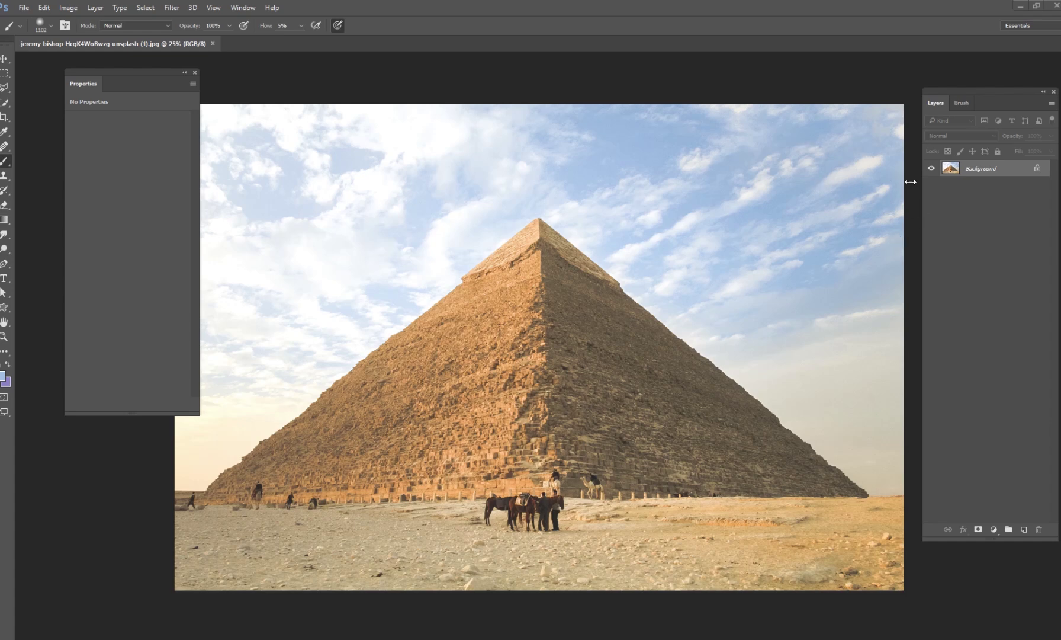
# Set the brush size to 120 px.
pyautogui.moveTo(966, 96); pyautogui.dragTo(954, 92)
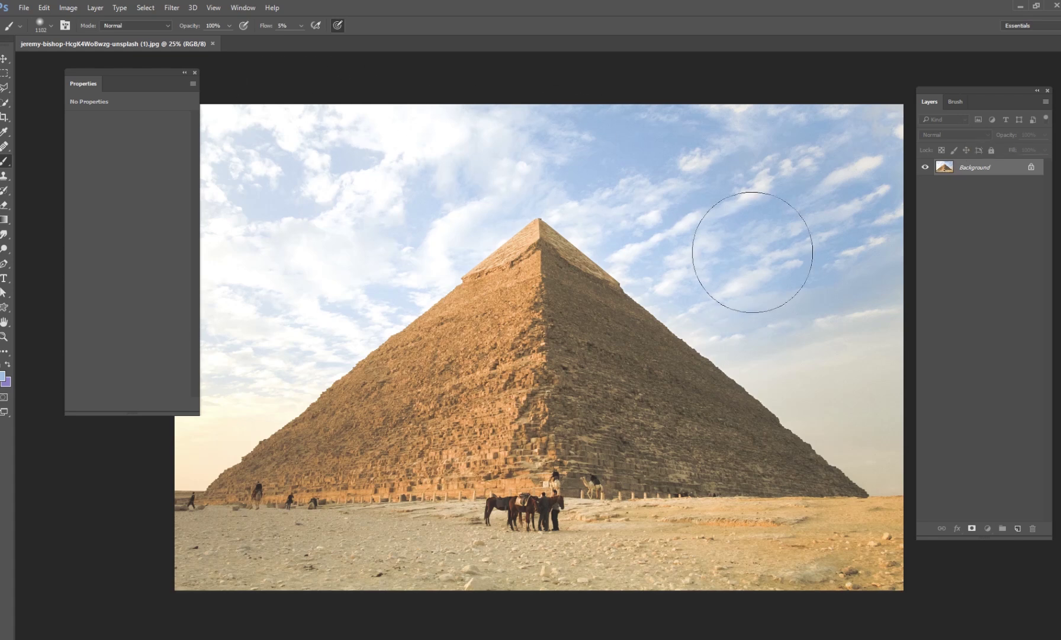
pyautogui.rightClick(724, 233)
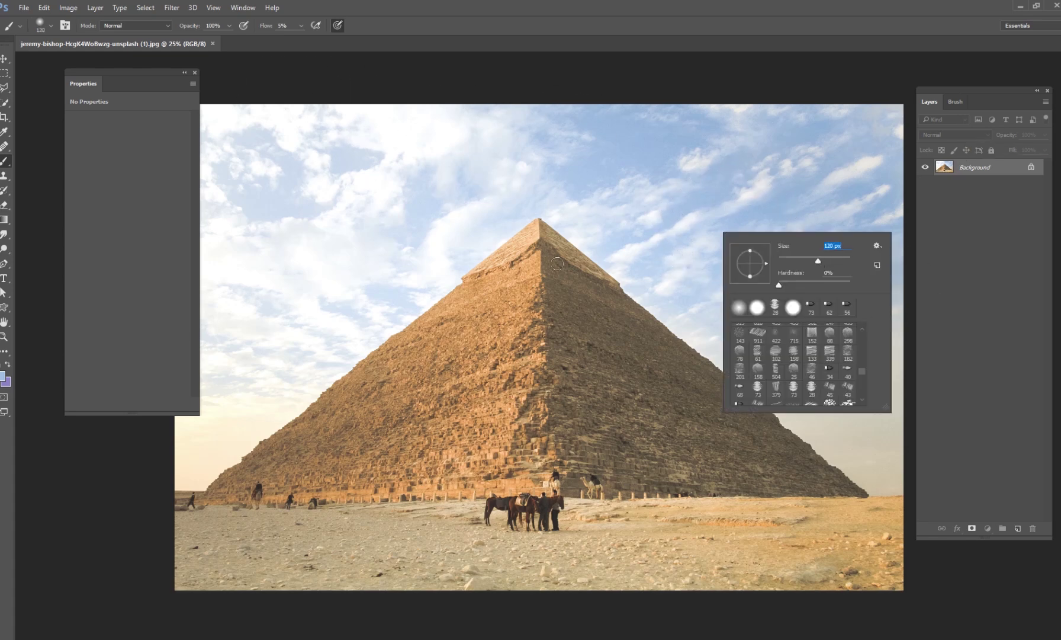
pyautogui.press('Return')
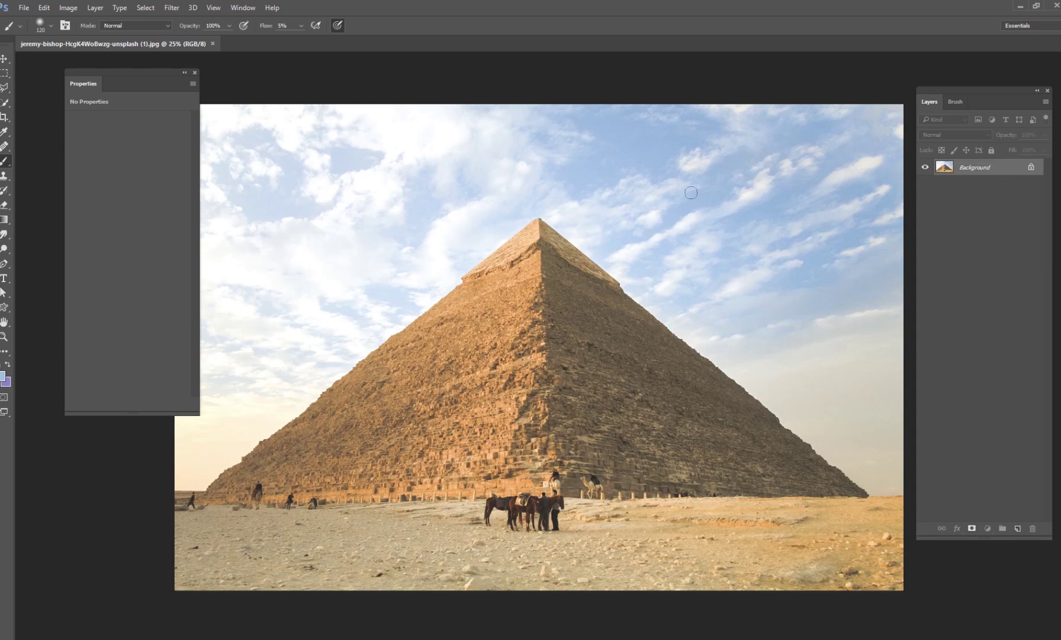
# Zoom in on the pyramid's apex and choose the Lasso tool.
pyautogui.hotkey('ctrl', '+')
pyautogui.hotkey('ctrl', '+')
pyautogui.hotkey('ctrl', '+')
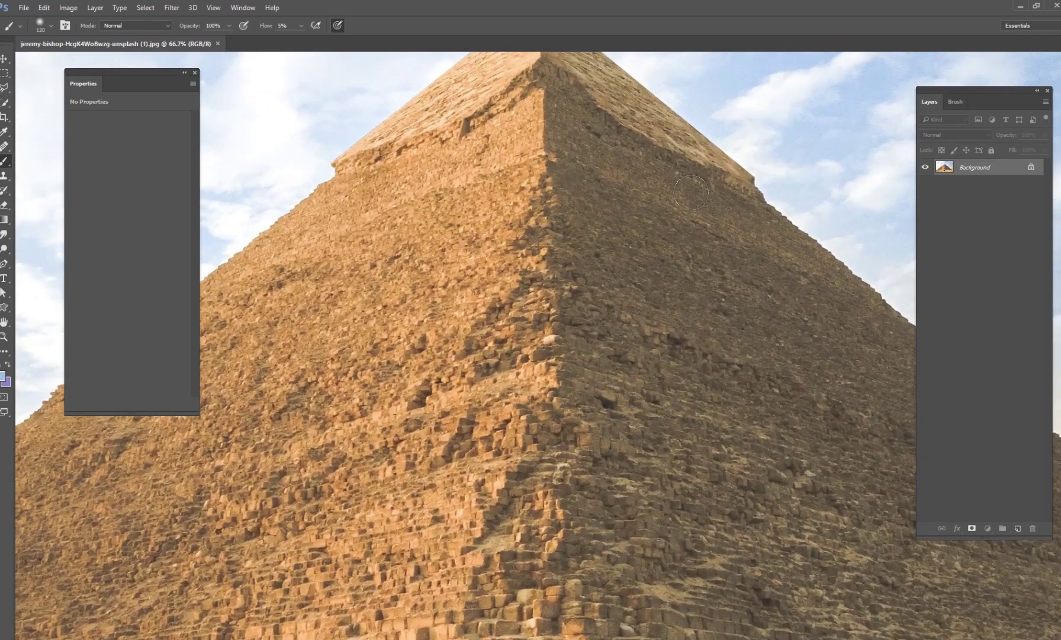
pyautogui.moveTo(592, 275); pyautogui.dragTo(616, 434)
pyautogui.moveTo(590, 381); pyautogui.dragTo(606, 304)
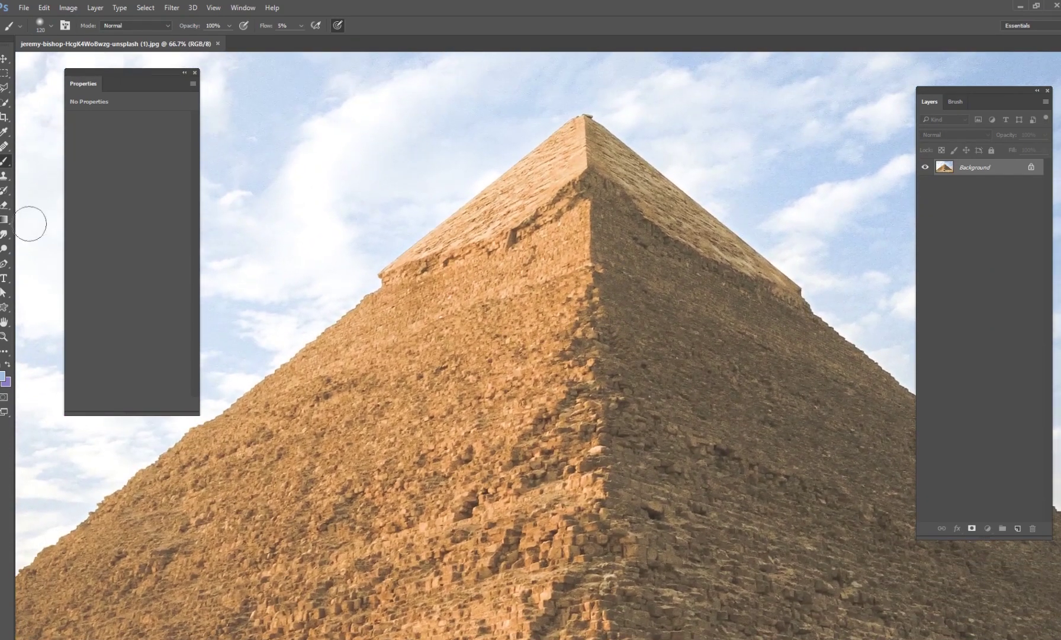
pyautogui.click(4, 89)
pyautogui.moveTo(549, 333)
pyautogui.mouseDown()
pyautogui.moveTo(568, 406)
pyautogui.moveTo(549, 355)
pyautogui.mouseUp()
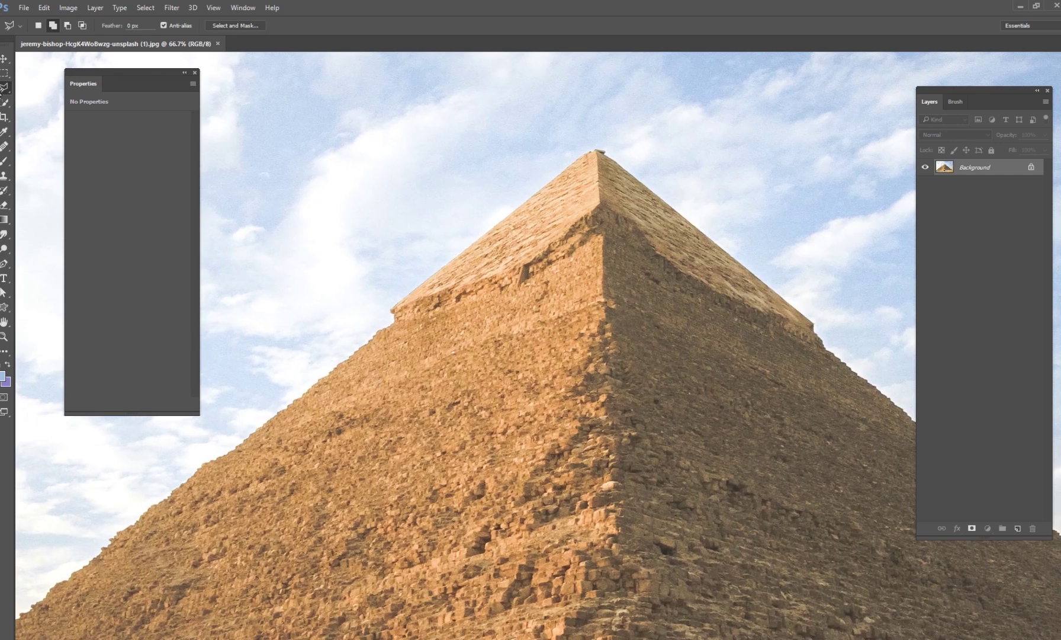
# With the Polygonal Lasso, outline the pyramid tip straight across its face and around through the sky.
pyautogui.rightClick(4, 90)
pyautogui.click(59, 99)
pyautogui.click(321, 366)
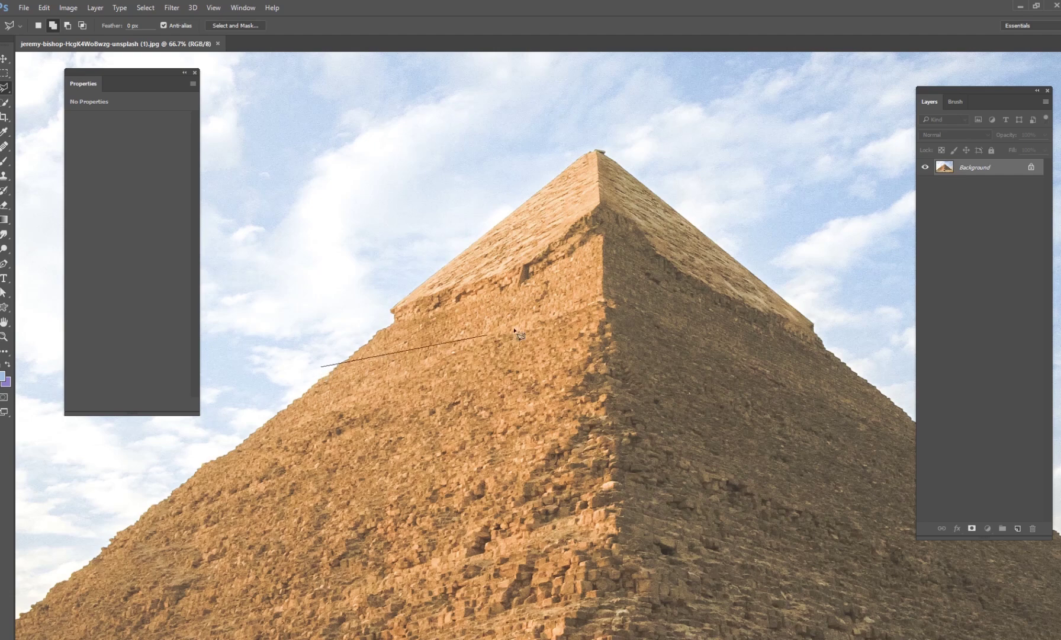
pyautogui.click(605, 262)
pyautogui.moveTo(799, 366); pyautogui.dragTo(543, 350)
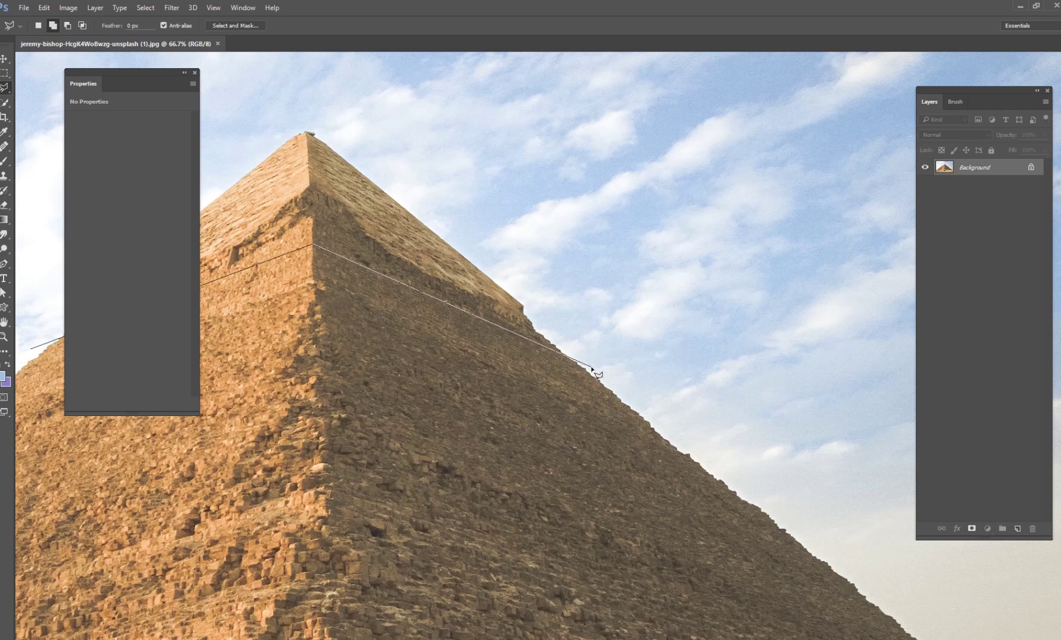
pyautogui.click(592, 368)
pyautogui.moveTo(564, 369); pyautogui.dragTo(734, 418)
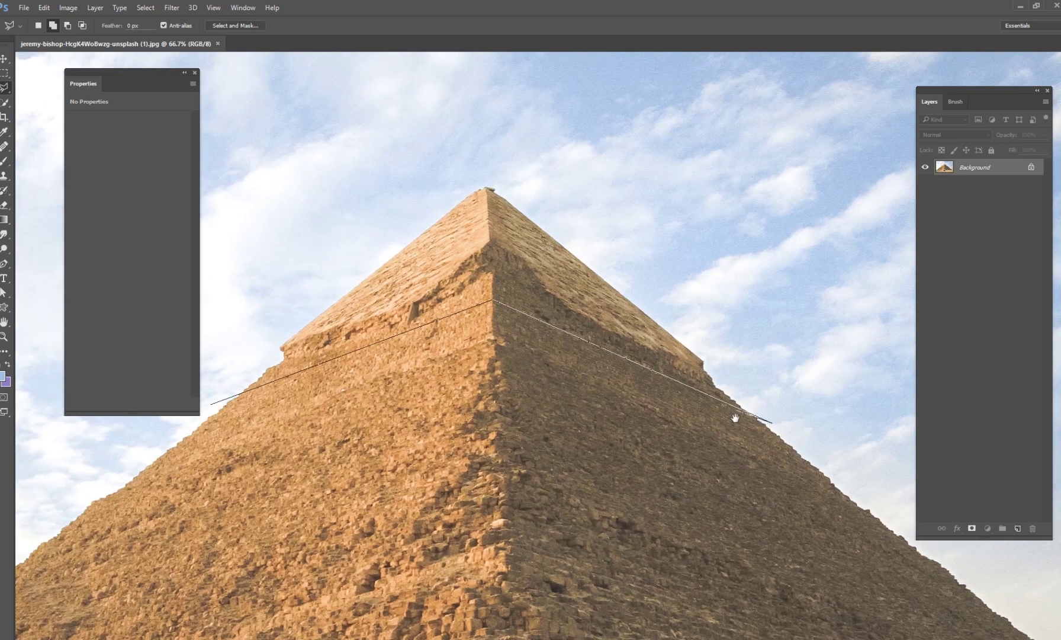
pyautogui.click(678, 292)
pyautogui.click(431, 172)
pyautogui.click(289, 279)
pyautogui.moveTo(229, 362); pyautogui.dragTo(371, 308)
pyautogui.click(352, 353)
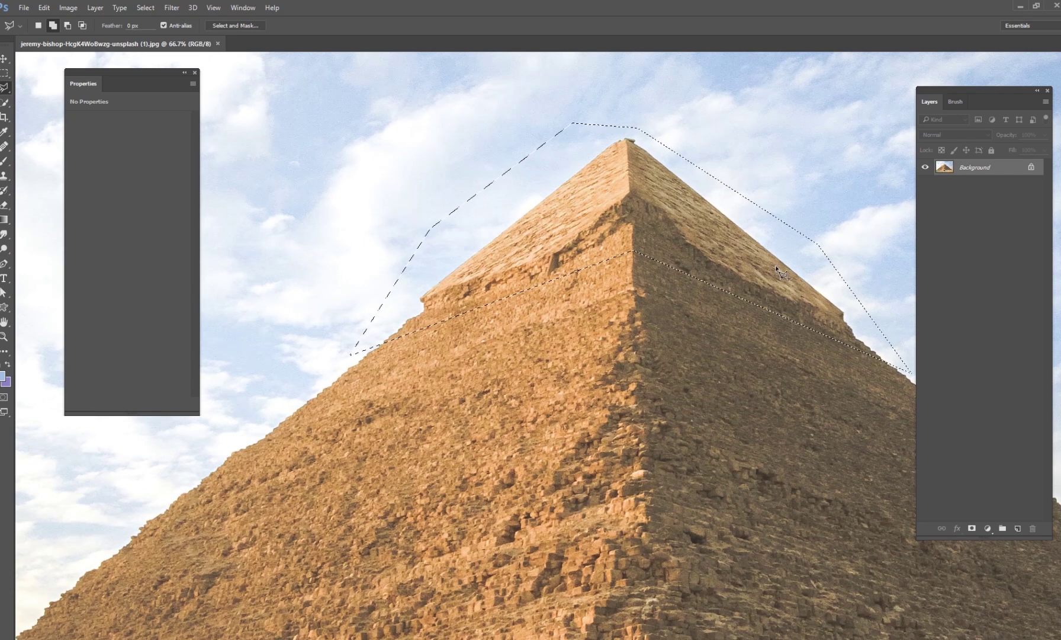
# Copy the selected tip to Layer 1 and trial-lift it above the pyramid, then undo.
pyautogui.hotkey('ctrl', 'j')
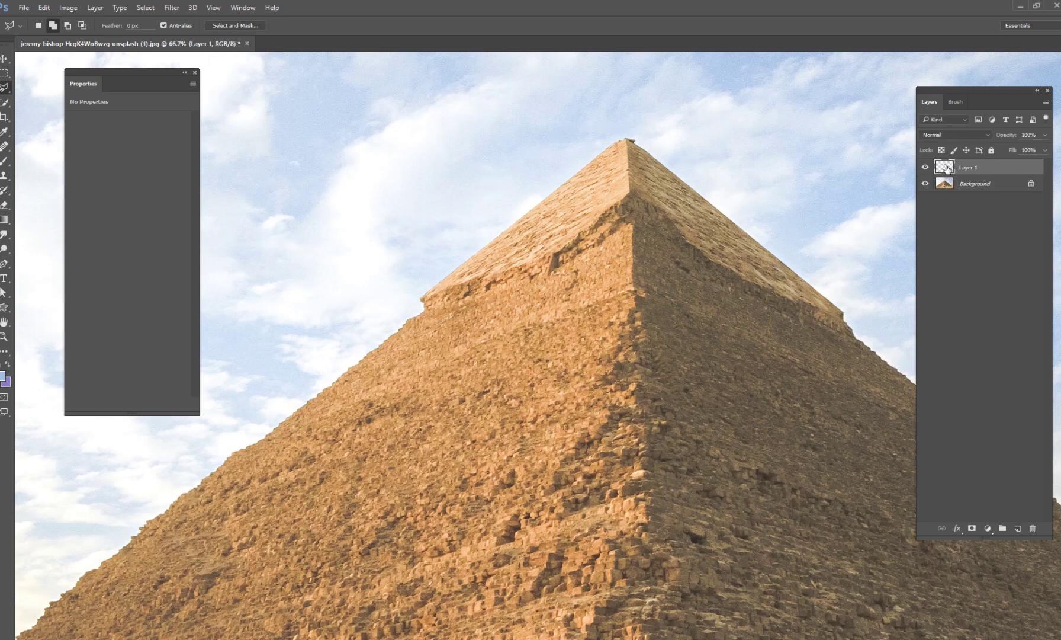
pyautogui.click(5, 58)
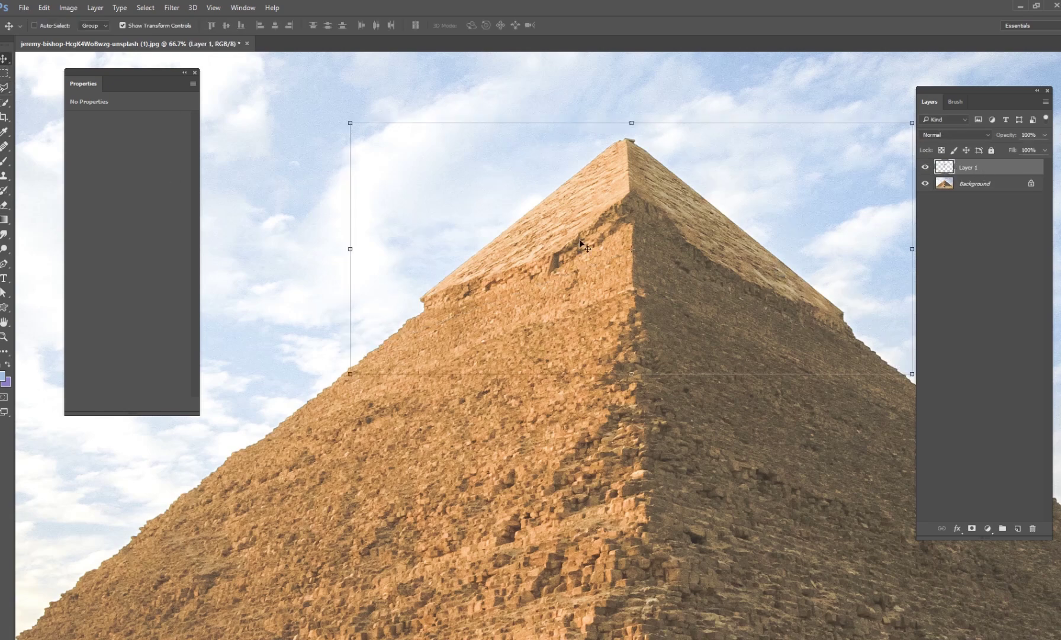
pyautogui.moveTo(660, 275); pyautogui.dragTo(418, 226)
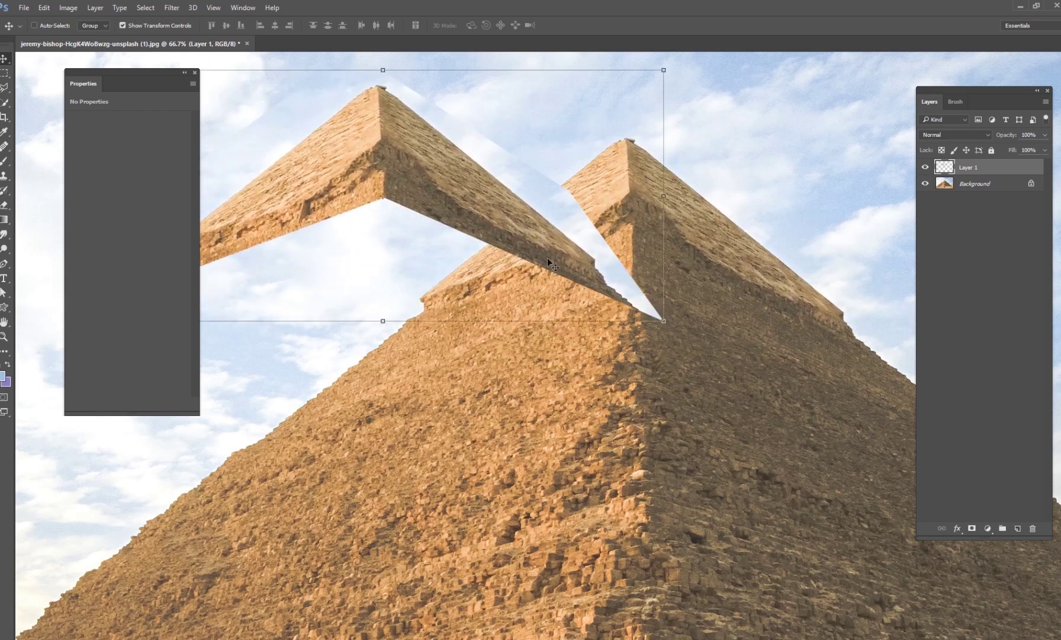
pyautogui.hotkey('ctrl', 'z')
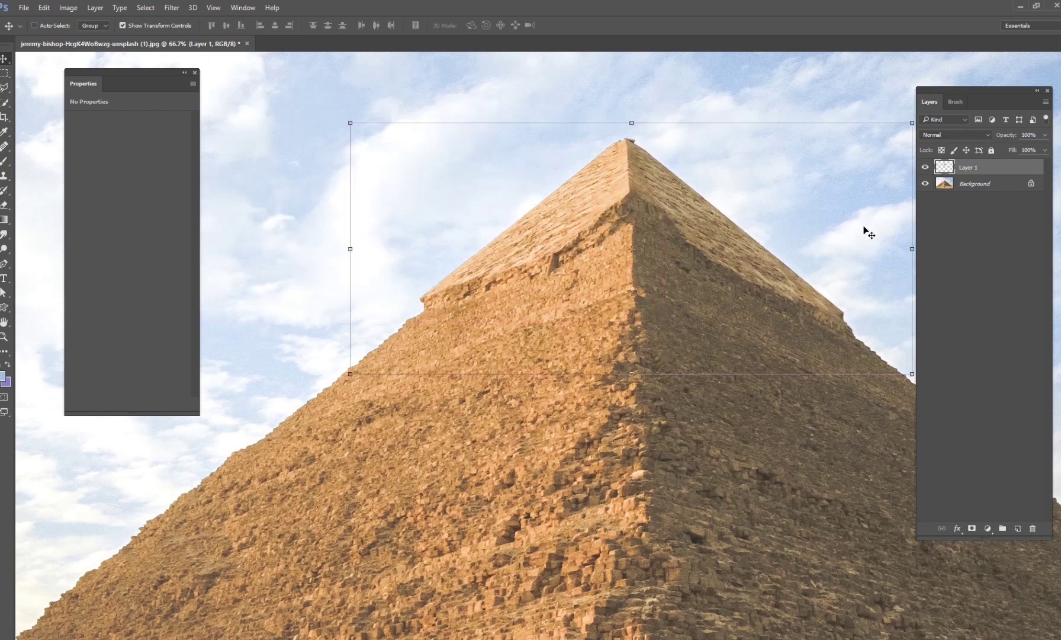
pyautogui.hotkey('ctrl', '0')
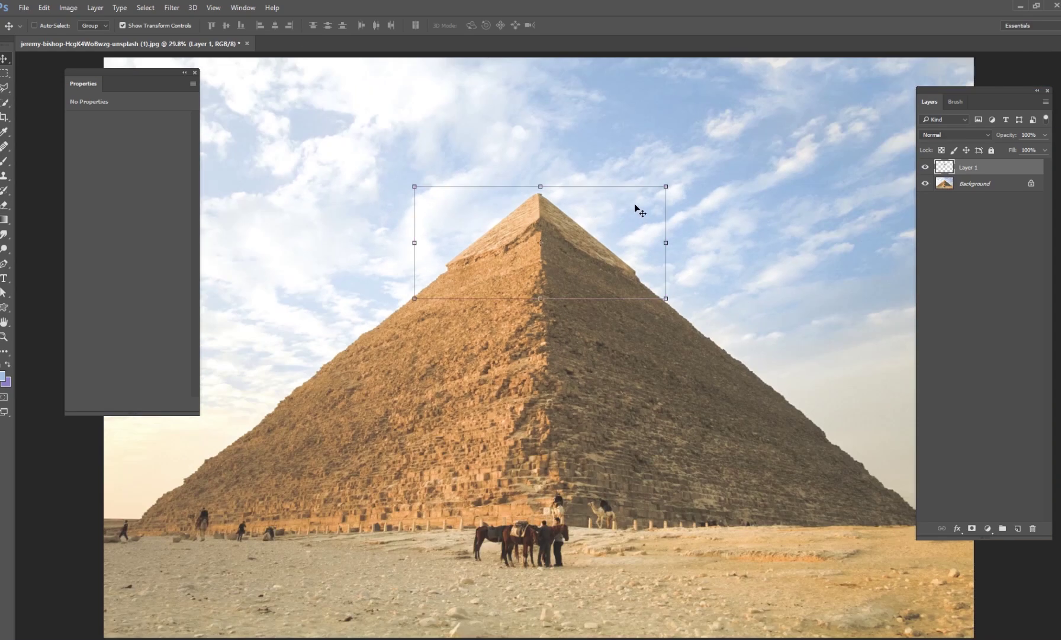
pyautogui.moveTo(634, 203); pyautogui.dragTo(602, 161)
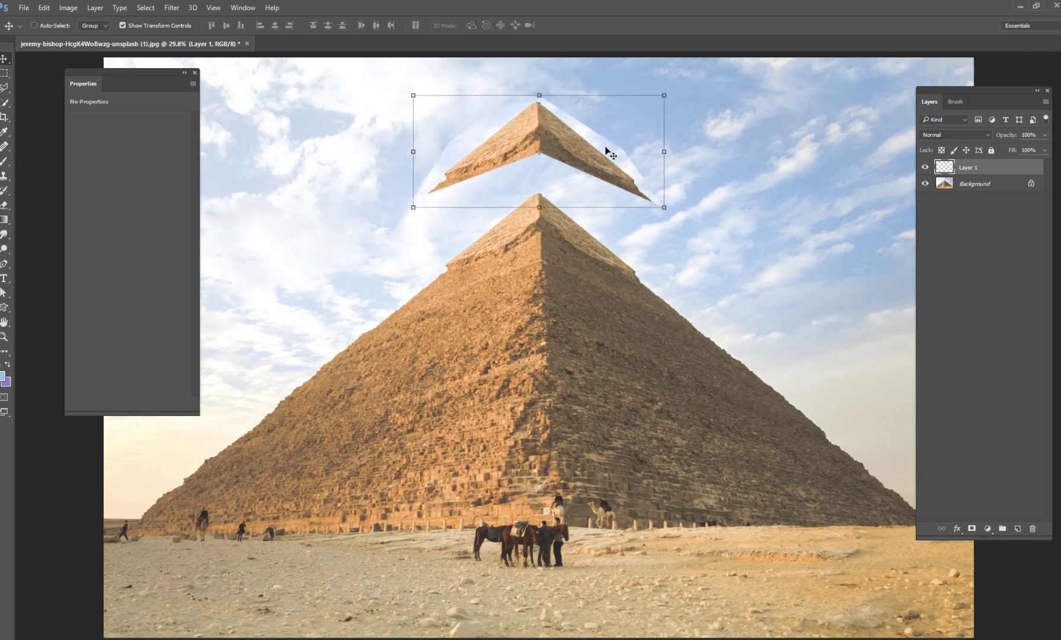
pyautogui.press('ctrl')
pyautogui.hotkey('ctrl', 'z')
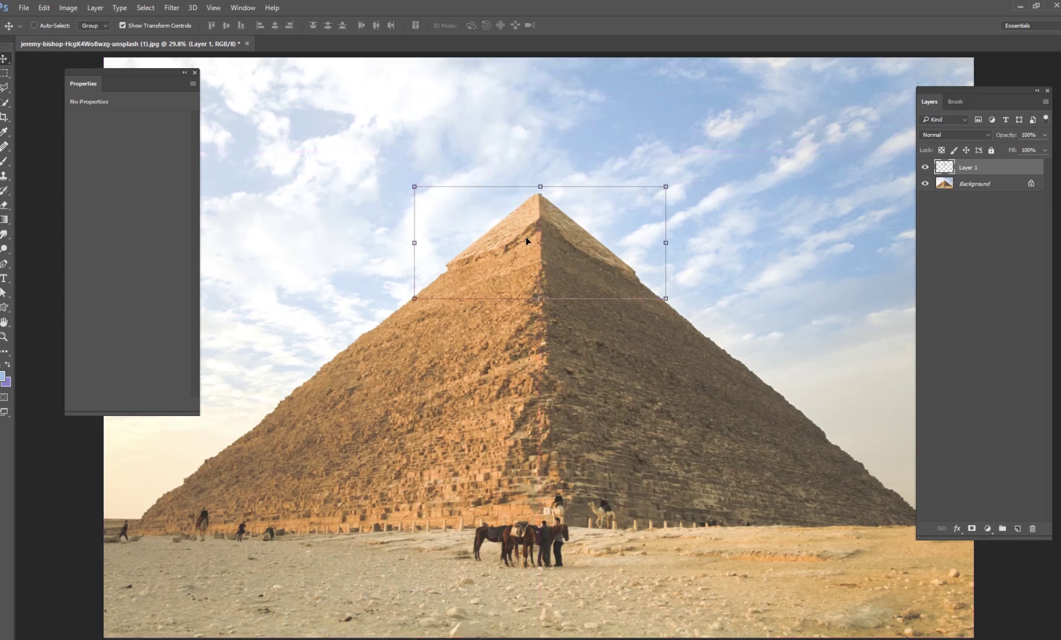
# Hide Layer 1, then select the Background layer and duplicate it as Background copy.
pyautogui.hotkey('ctrl', '+')
pyautogui.hotkey('ctrl', '+')
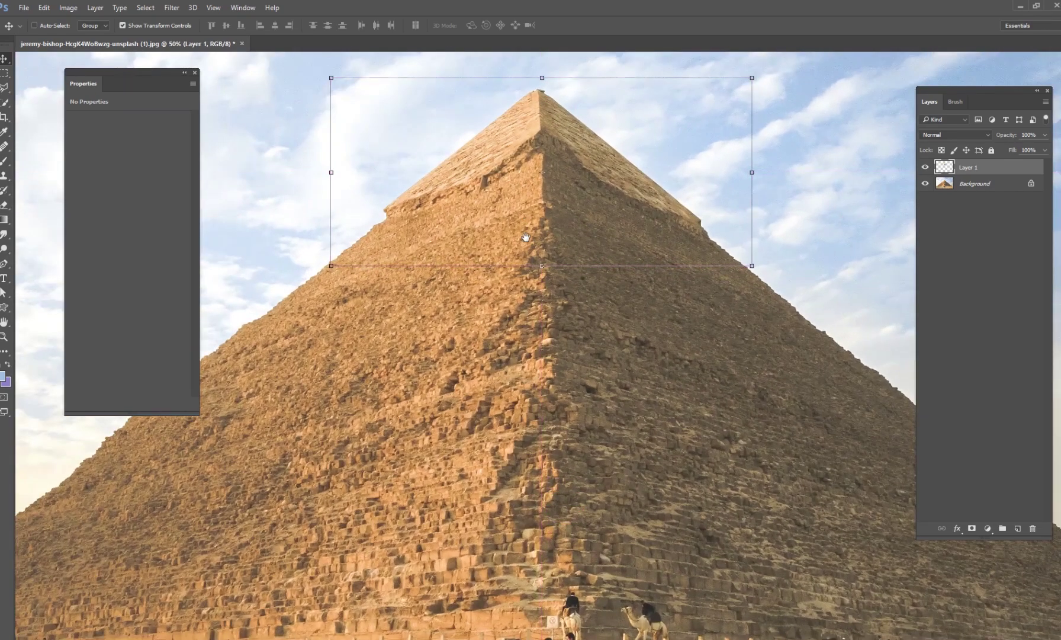
pyautogui.moveTo(597, 350); pyautogui.dragTo(611, 492)
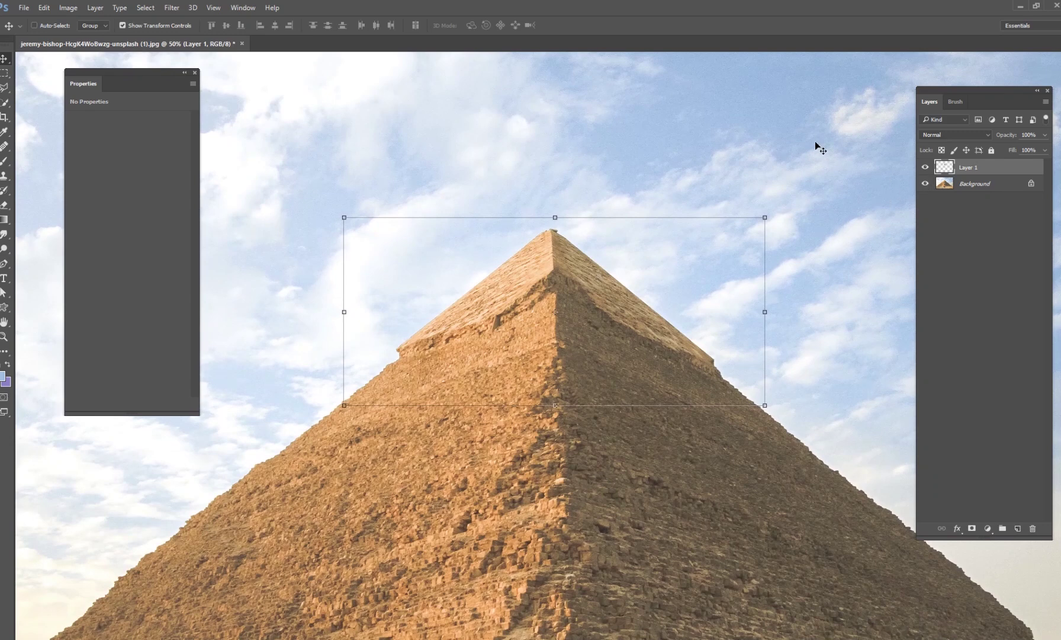
pyautogui.click(925, 167)
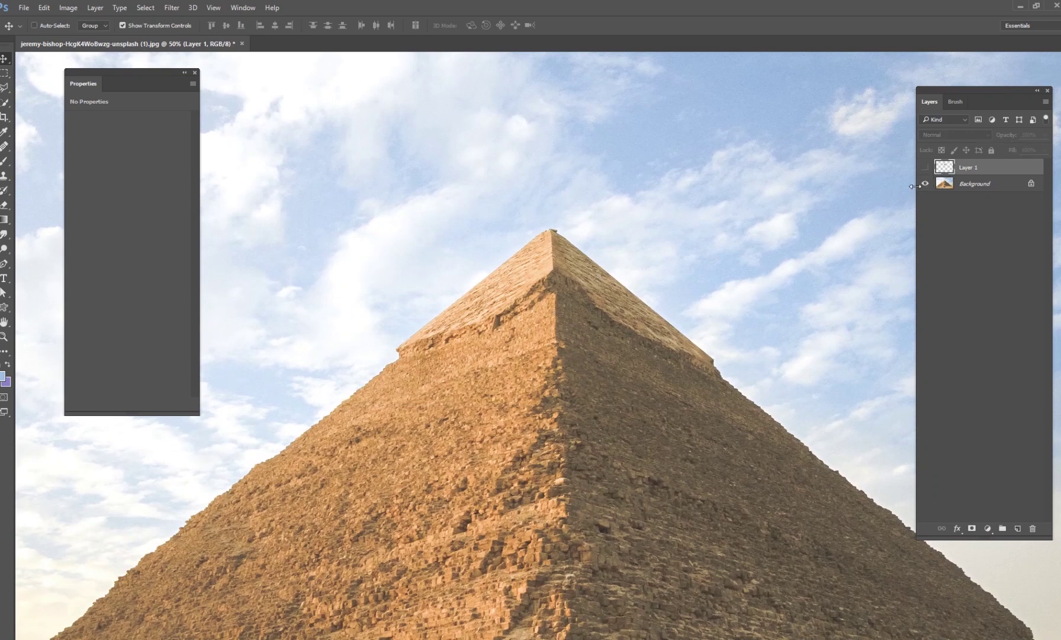
pyautogui.click(925, 167)
pyautogui.moveTo(637, 293); pyautogui.dragTo(590, 253)
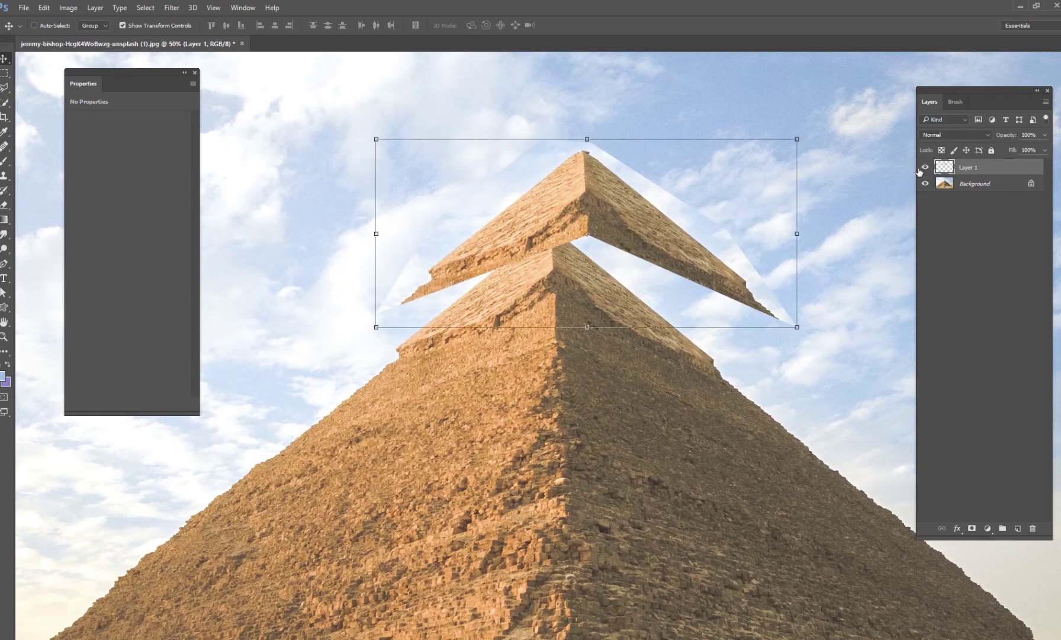
pyautogui.click(925, 167)
pyautogui.click(966, 184)
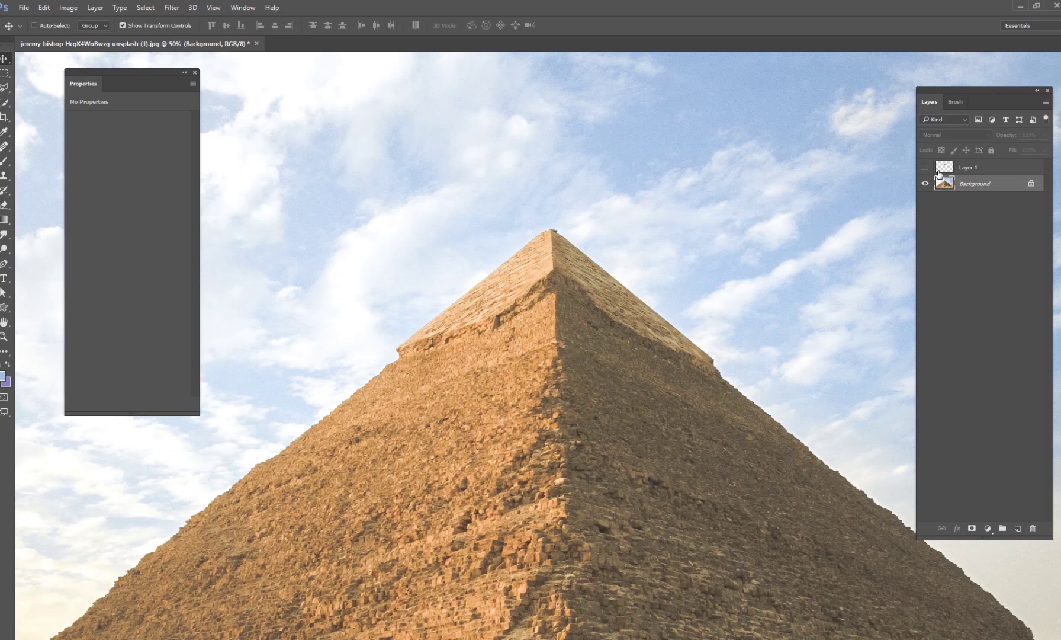
pyautogui.hotkey('ctrl', 'j')
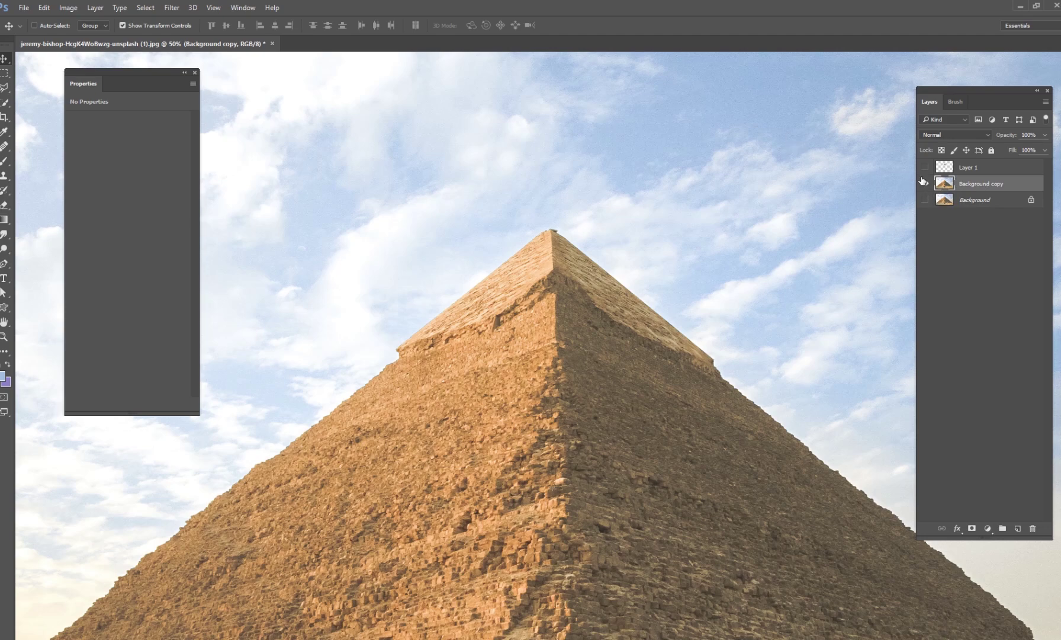
# Reload the tip outline and invert it to select everything except the tip.
pyautogui.keyDown('ctrl'); pyautogui.click(945, 167); pyautogui.keyUp('ctrl')
pyautogui.hotkey('ctrl', 't')
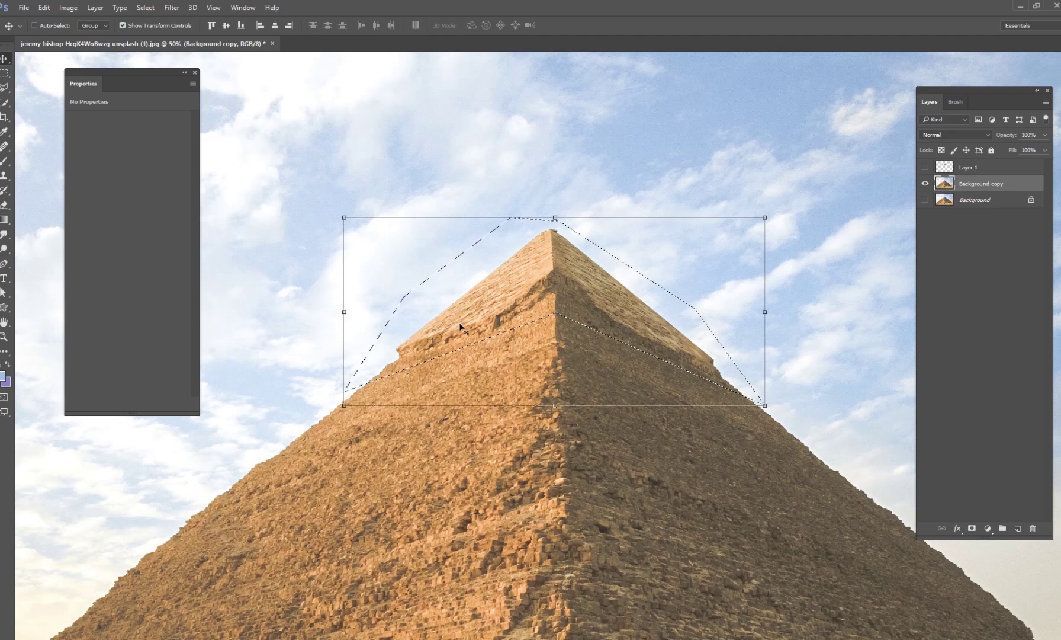
pyautogui.click(145, 8)
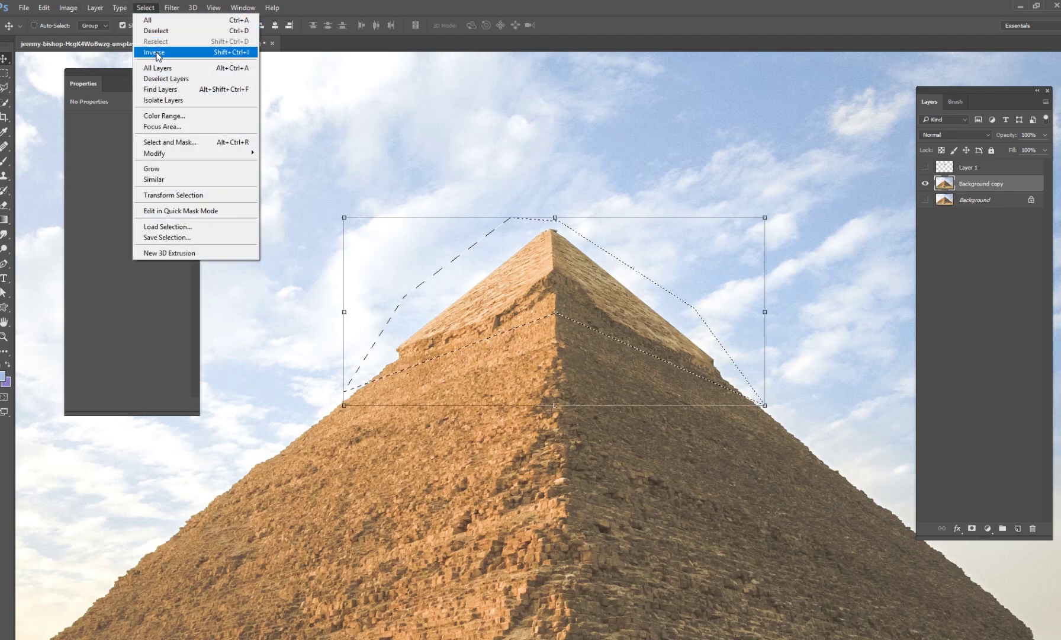
pyautogui.click(156, 53)
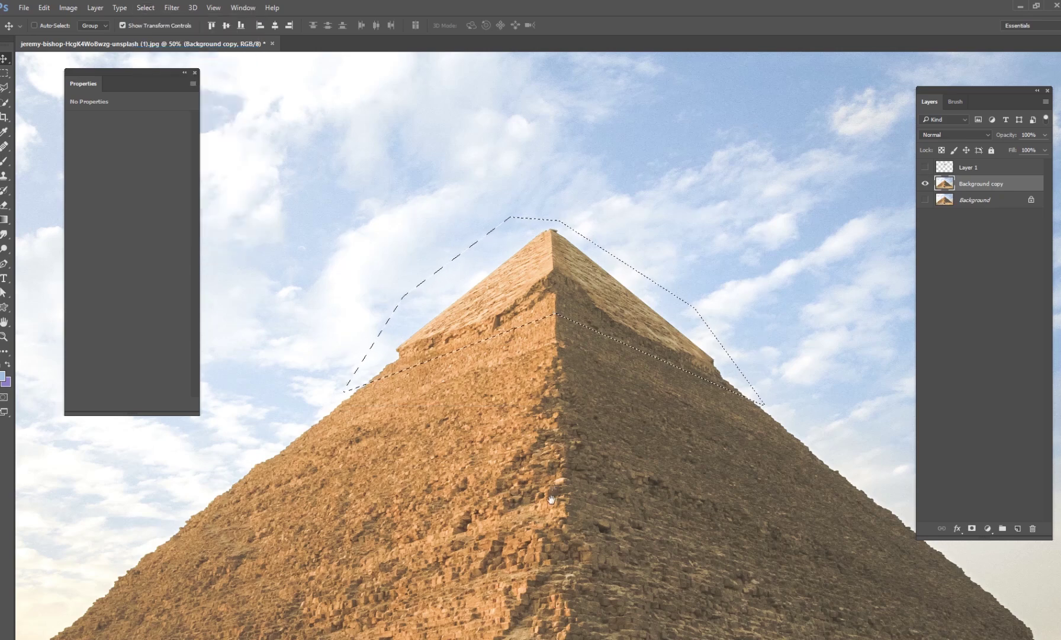
pyautogui.moveTo(552, 499); pyautogui.dragTo(552, 376)
pyautogui.moveTo(562, 230); pyautogui.dragTo(583, 415)
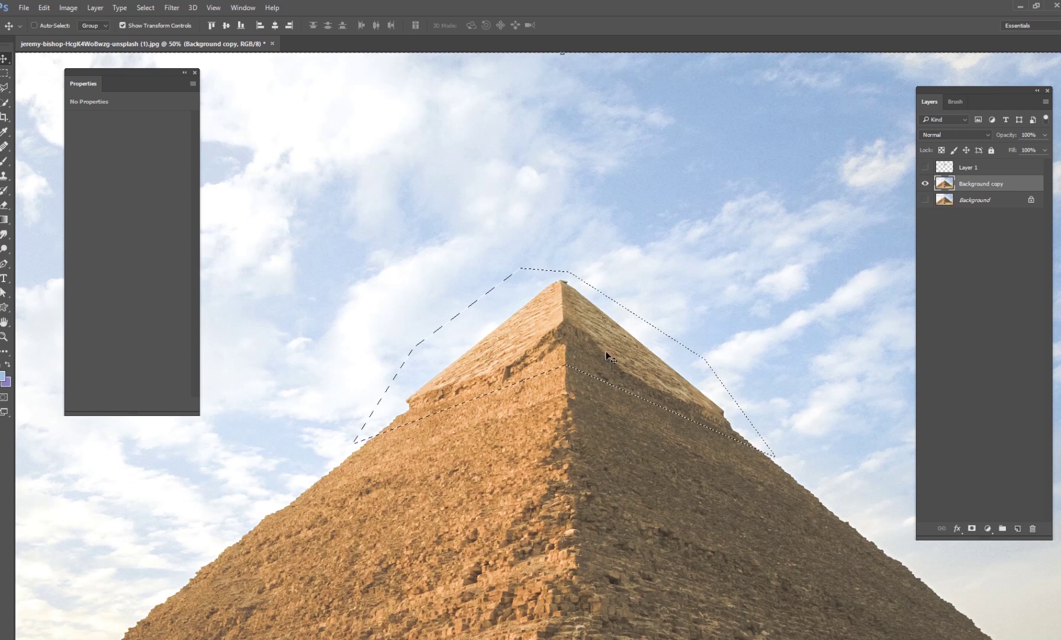
# Copy the inverted selection to Layer 2 and hide Background copy to reveal the gap.
pyautogui.press('ctrl')
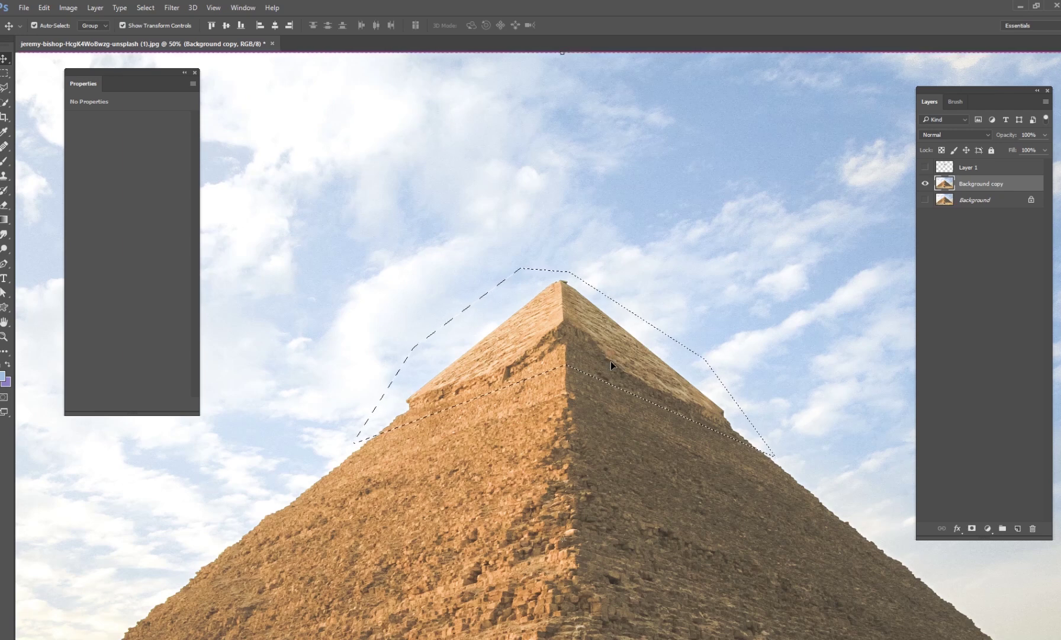
pyautogui.hotkey('ctrl', 'j')
pyautogui.click(925, 200)
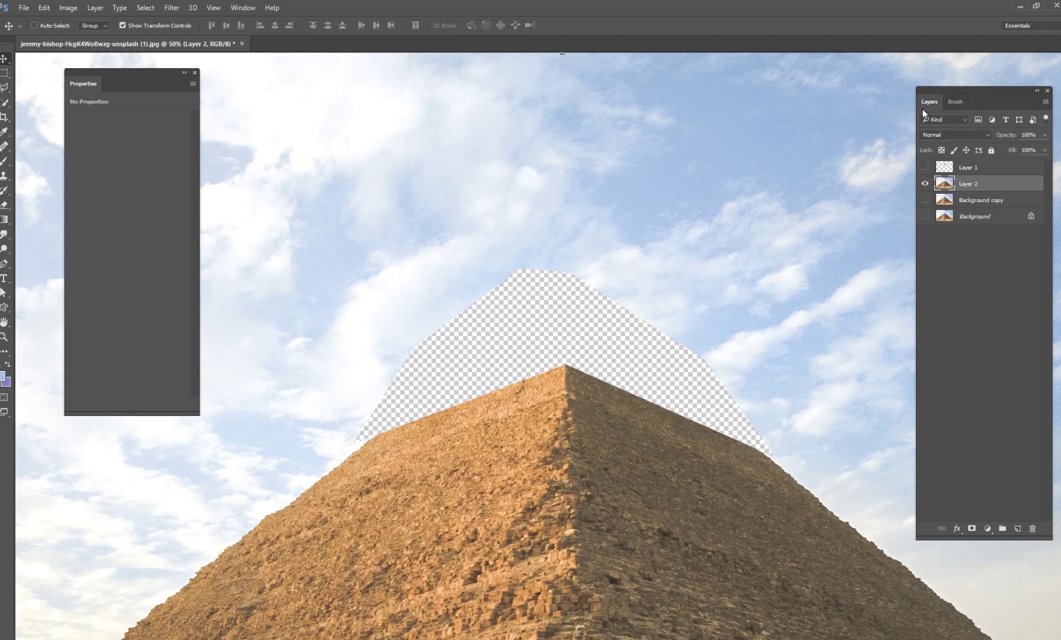
pyautogui.hotkey('ctrl', '-')
pyautogui.hotkey('ctrl', '-')
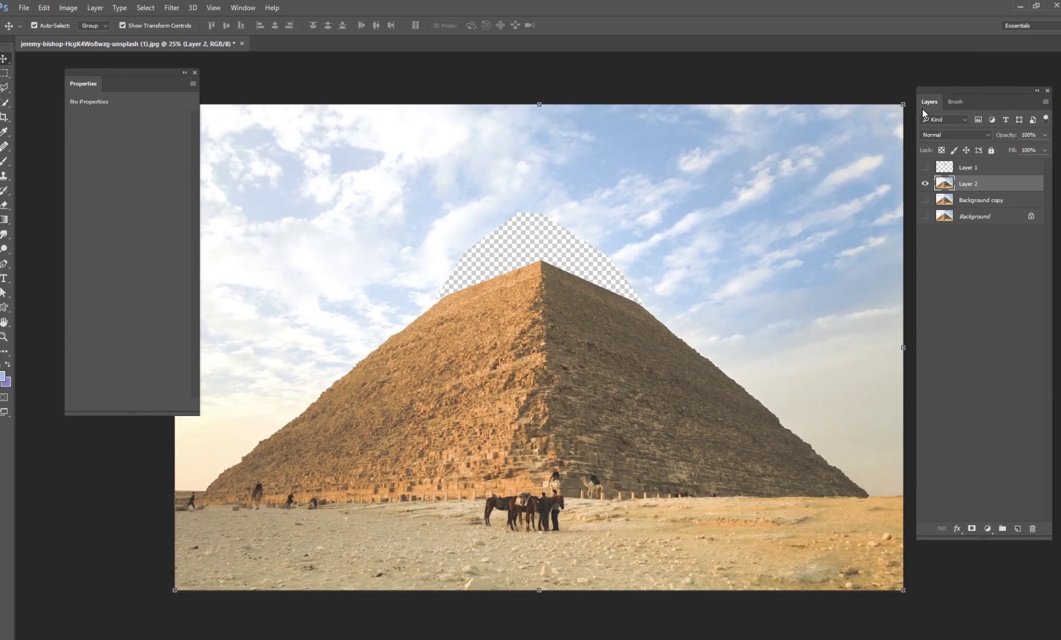
# Show Background copy and move it so sky fills the gap above the cut pyramid.
pyautogui.moveTo(623, 338)
pyautogui.mouseDown()
pyautogui.moveTo(646, 356)
pyautogui.moveTo(641, 336)
pyautogui.mouseUp()
pyautogui.hotkey('ctrl', 'z')
pyautogui.hotkey('ctrl', '+')
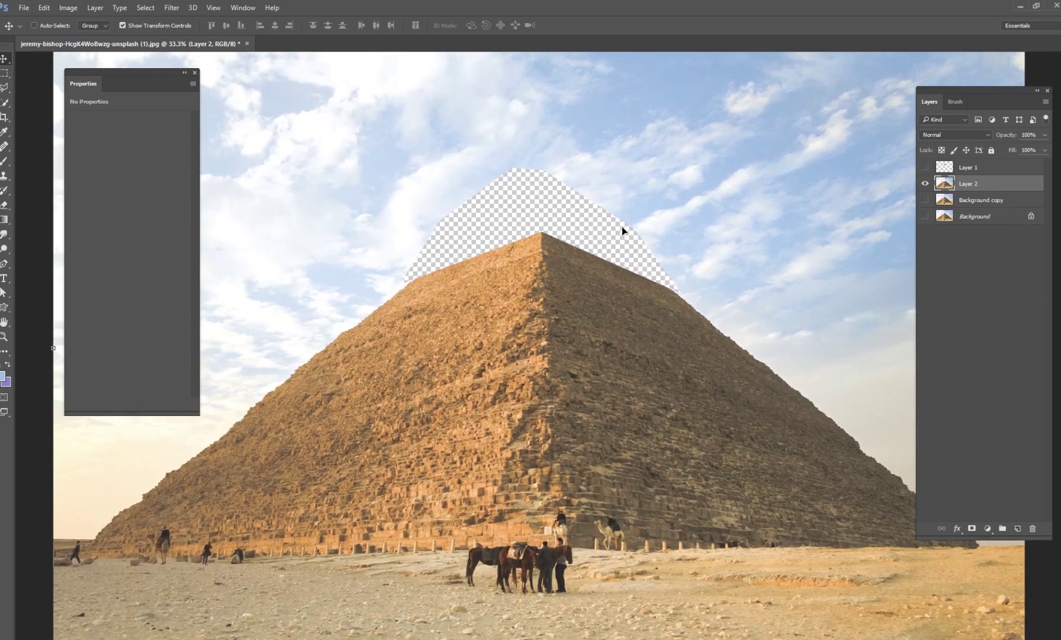
pyautogui.click(972, 201)
pyautogui.click(925, 199)
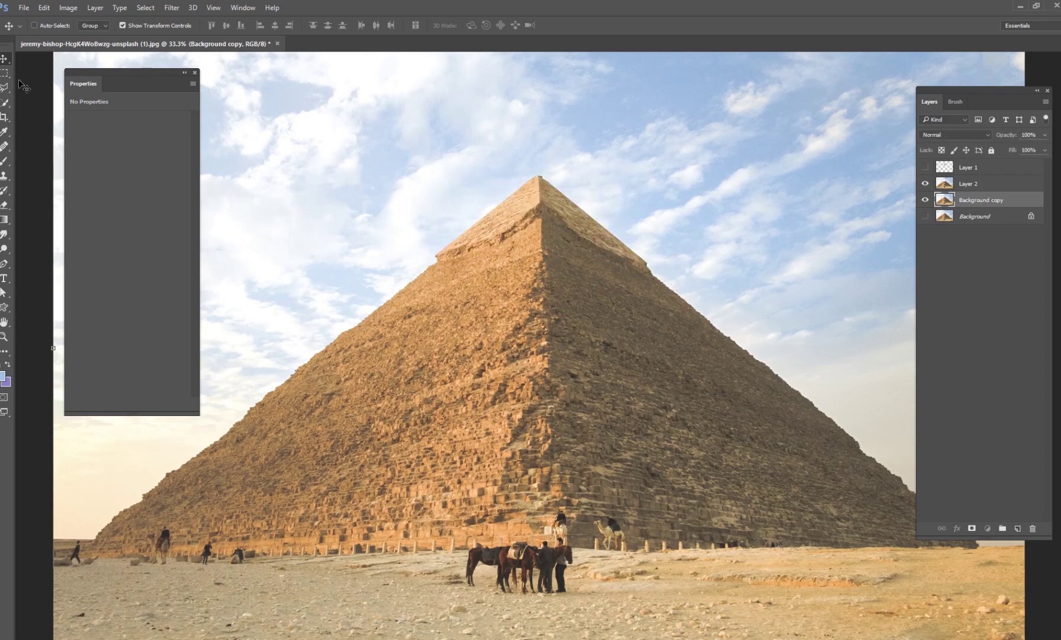
pyautogui.moveTo(597, 359); pyautogui.dragTo(623, 369)
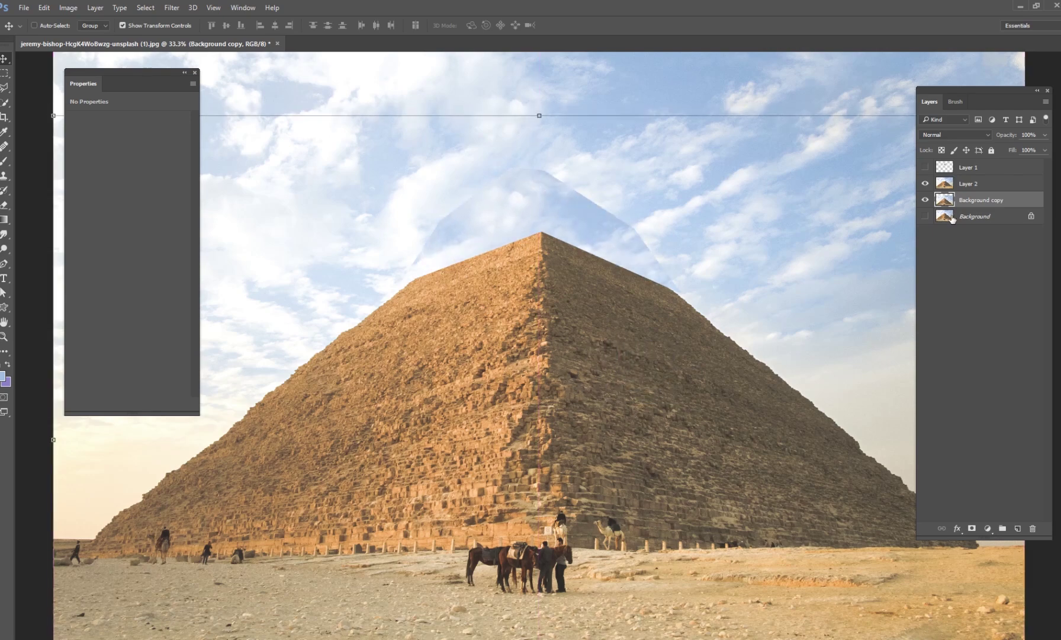
pyautogui.click(925, 184)
pyautogui.click(925, 184)
pyautogui.moveTo(734, 274); pyautogui.dragTo(580, 341)
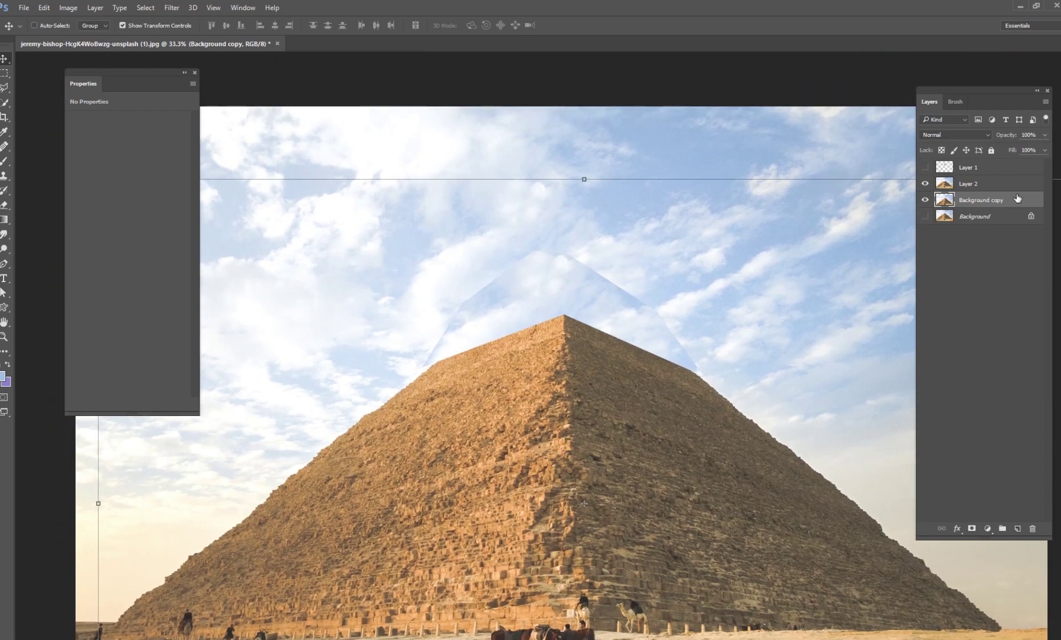
# Select Layer 2, zoom to 50%, and add a layer mask to it.
pyautogui.click(971, 189)
pyautogui.click(923, 184)
pyautogui.click(925, 185)
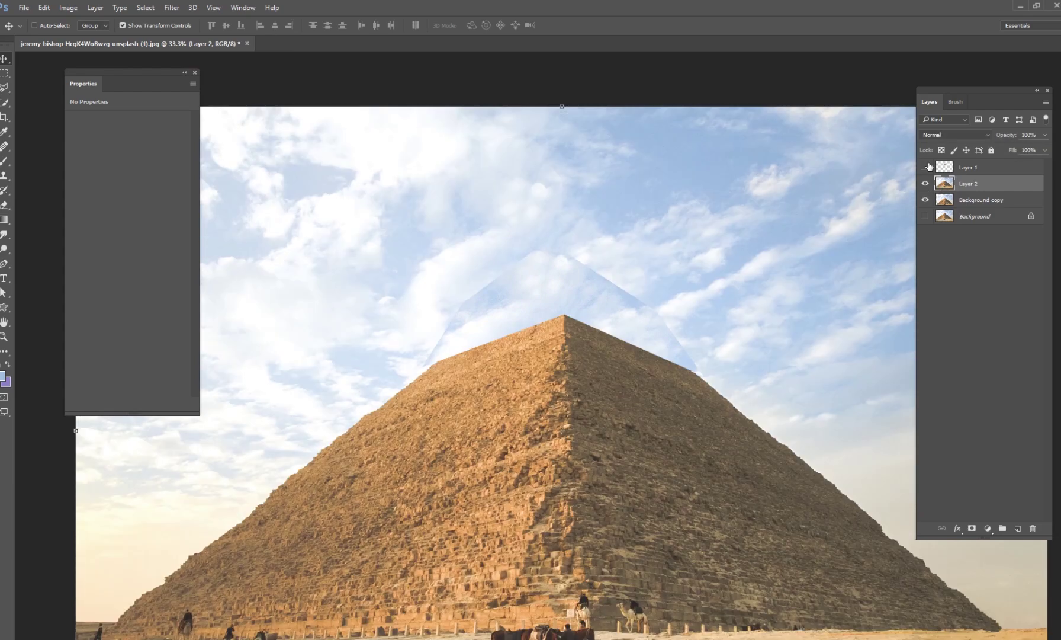
pyautogui.hotkey('ctrl', '+')
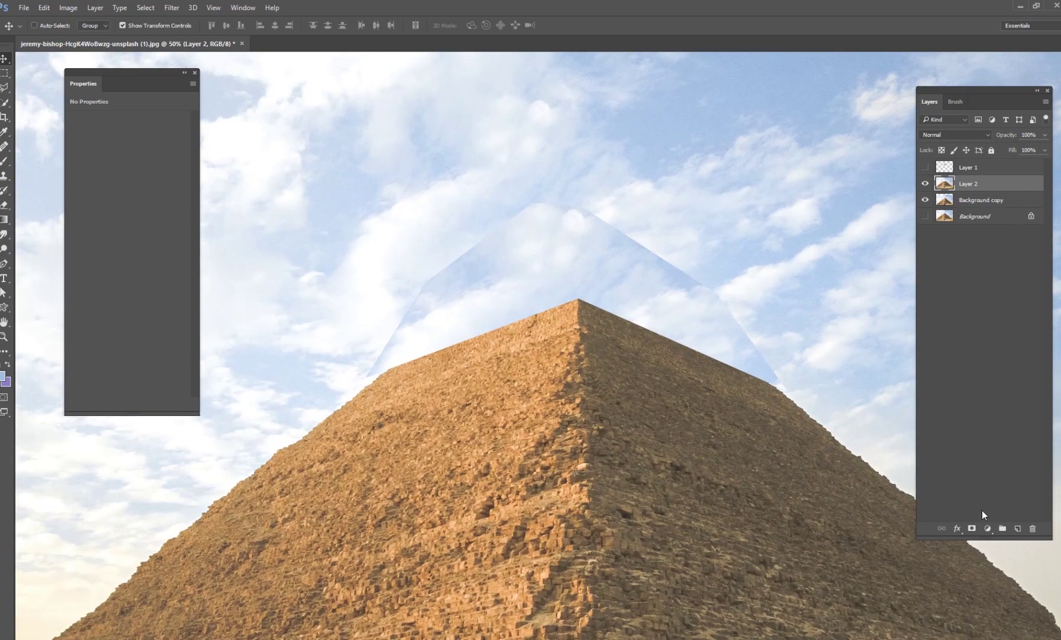
pyautogui.click(974, 528)
# Pick the Brush and set it to 196 px with 0% hardness.
pyautogui.click(924, 184)
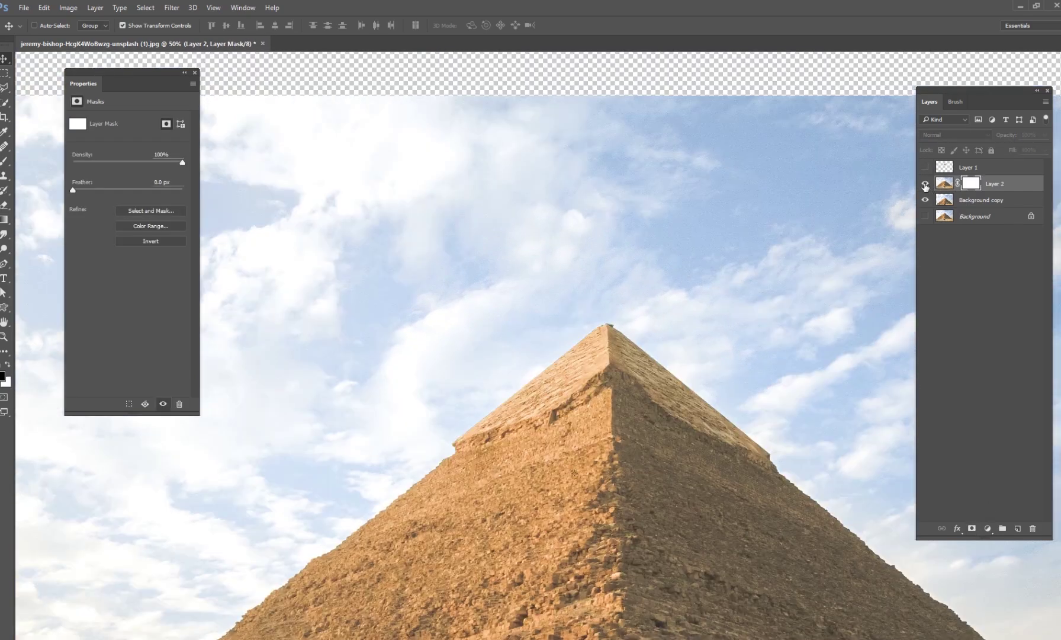
pyautogui.click(924, 184)
pyautogui.press('b')
pyautogui.rightClick(686, 238)
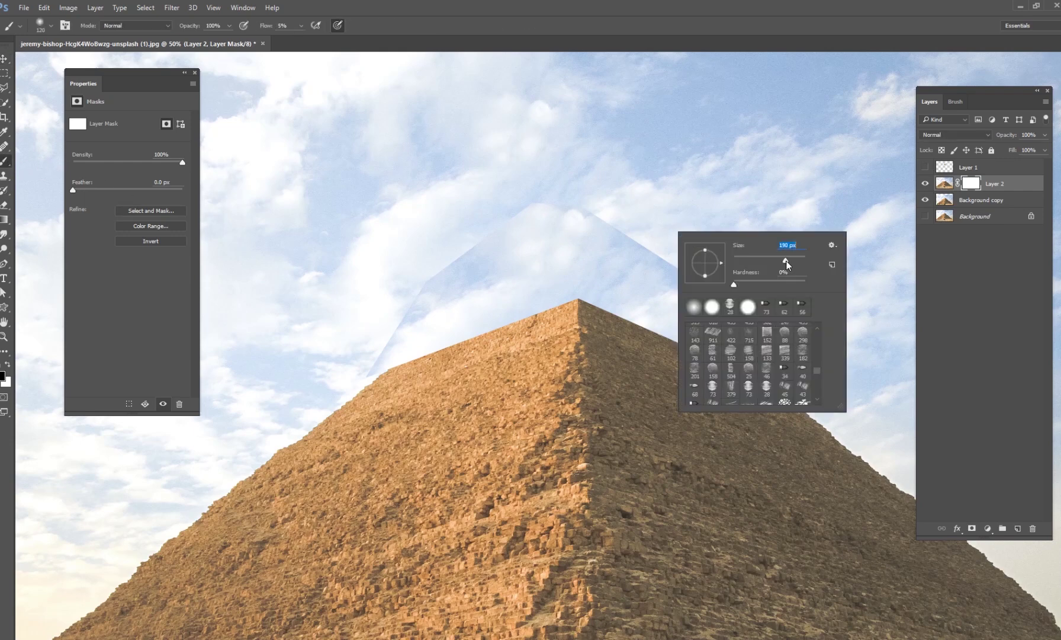
pyautogui.moveTo(783, 263); pyautogui.dragTo(784, 263)
# Paint black on Layer 2's mask over the pale ghost edges on both sides of the tip.
pyautogui.moveTo(666, 240)
pyautogui.mouseDown()
pyautogui.moveTo(694, 291)
pyautogui.moveTo(749, 317)
pyautogui.moveTo(789, 363)
pyautogui.moveTo(779, 336)
pyautogui.moveTo(725, 308)
pyautogui.moveTo(682, 256)
pyautogui.moveTo(747, 294)
pyautogui.moveTo(784, 355)
pyautogui.mouseUp()
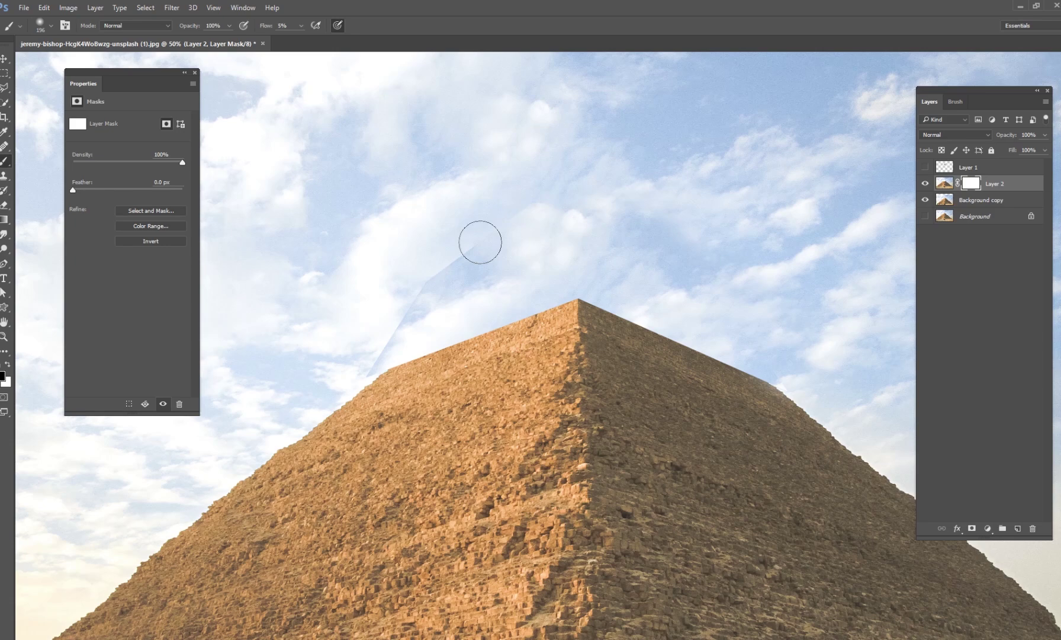
pyautogui.moveTo(480, 243)
pyautogui.mouseDown()
pyautogui.moveTo(441, 258)
pyautogui.moveTo(364, 336)
pyautogui.moveTo(362, 353)
pyautogui.moveTo(436, 287)
pyautogui.moveTo(409, 266)
pyautogui.mouseUp()
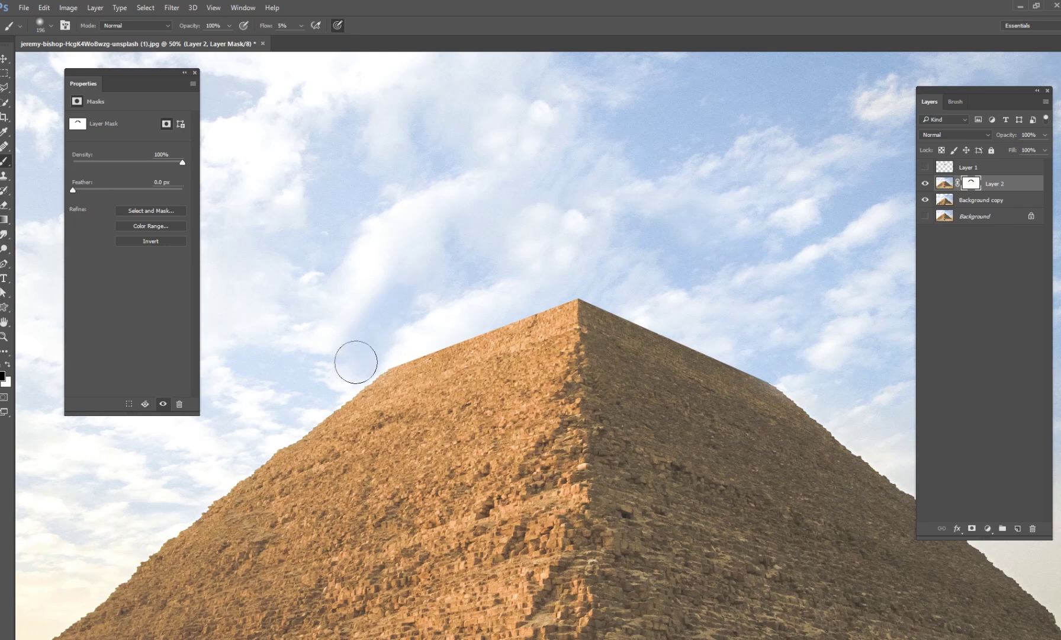
pyautogui.scroll(-3, 688, 214)
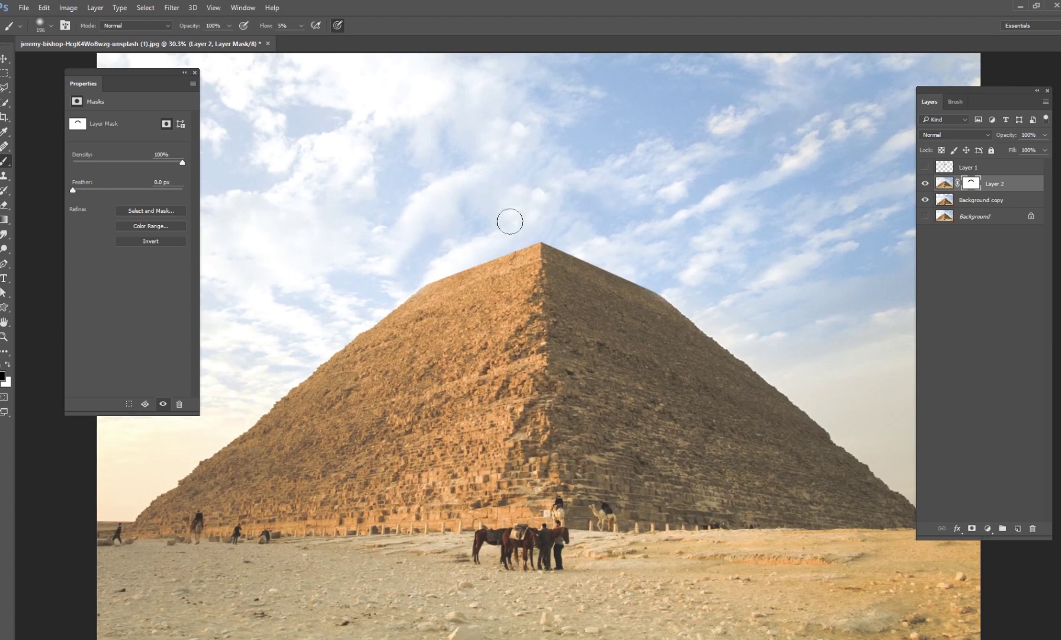
pyautogui.click(925, 183)
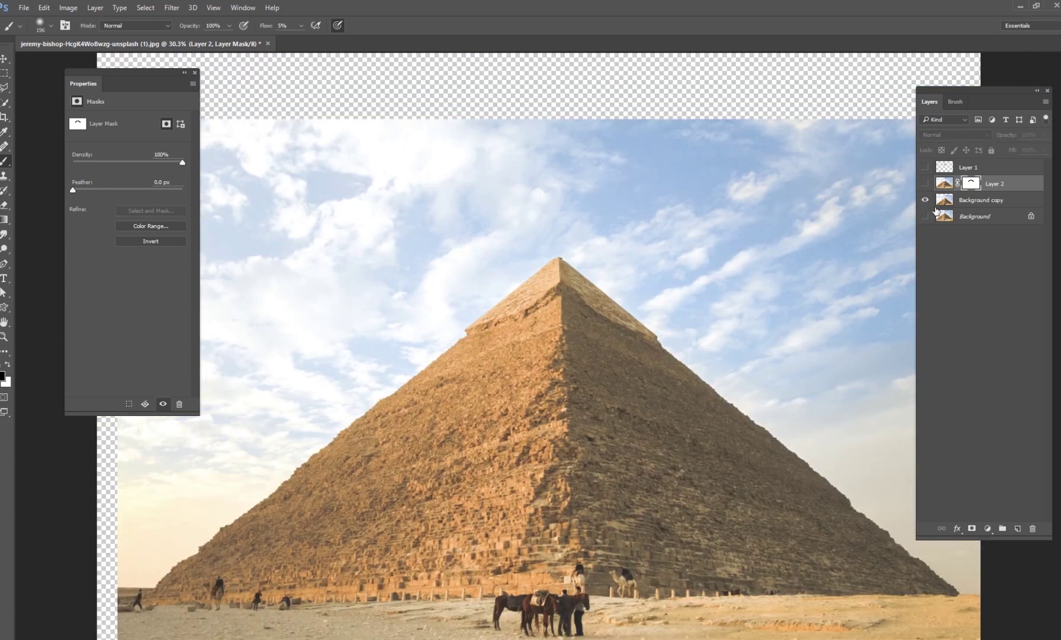
pyautogui.click(925, 200)
pyautogui.click(925, 216)
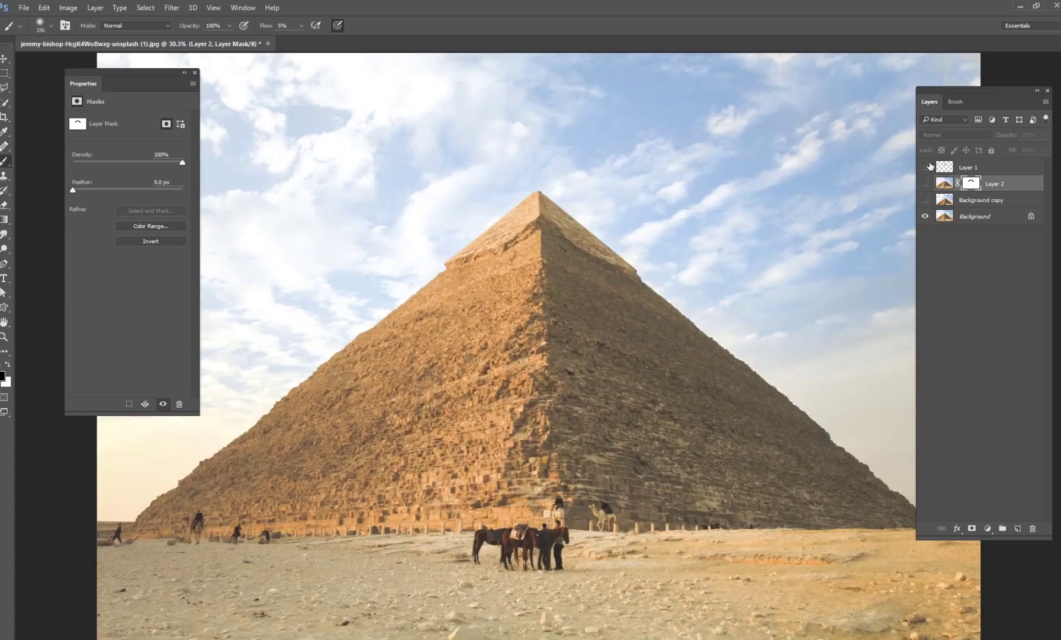
pyautogui.click(3, 58)
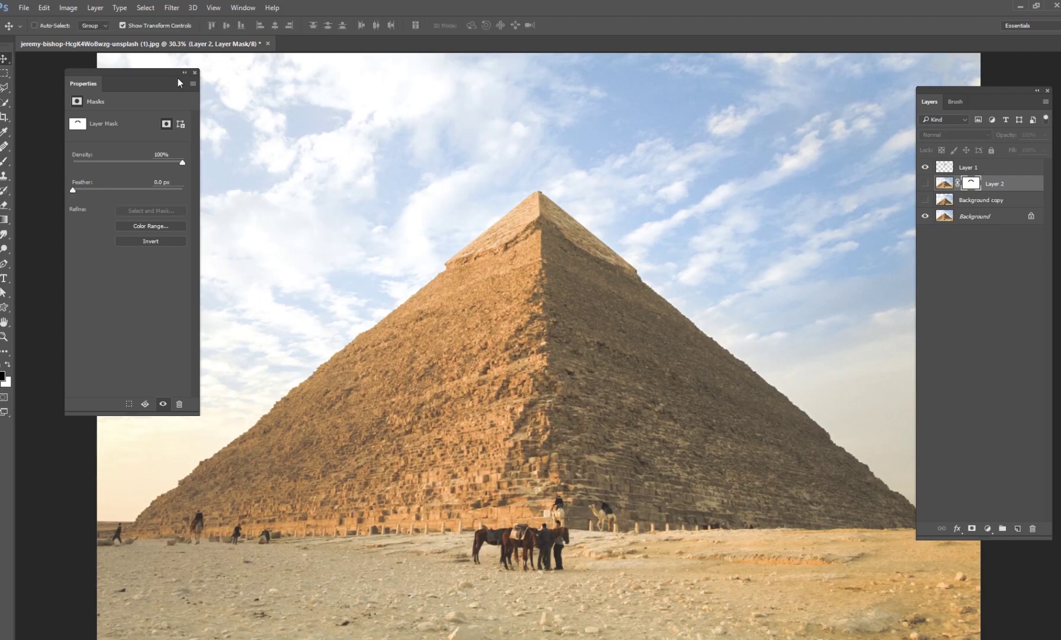
pyautogui.click(989, 175)
pyautogui.moveTo(572, 253)
pyautogui.mouseDown()
pyautogui.moveTo(704, 206)
pyautogui.moveTo(779, 238)
pyautogui.moveTo(572, 254)
pyautogui.mouseUp()
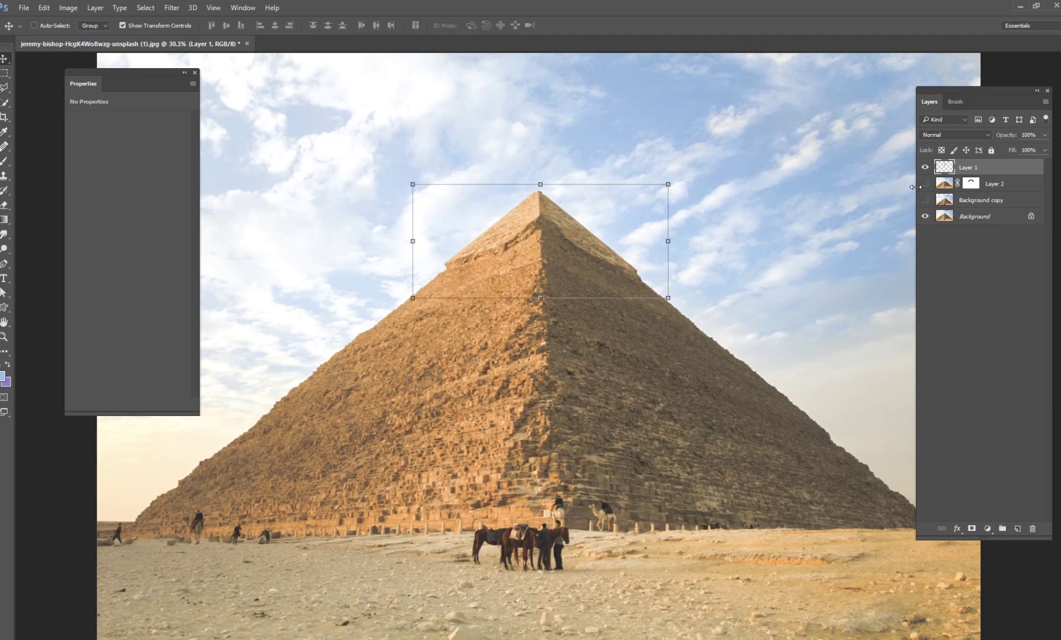
pyautogui.click(925, 167)
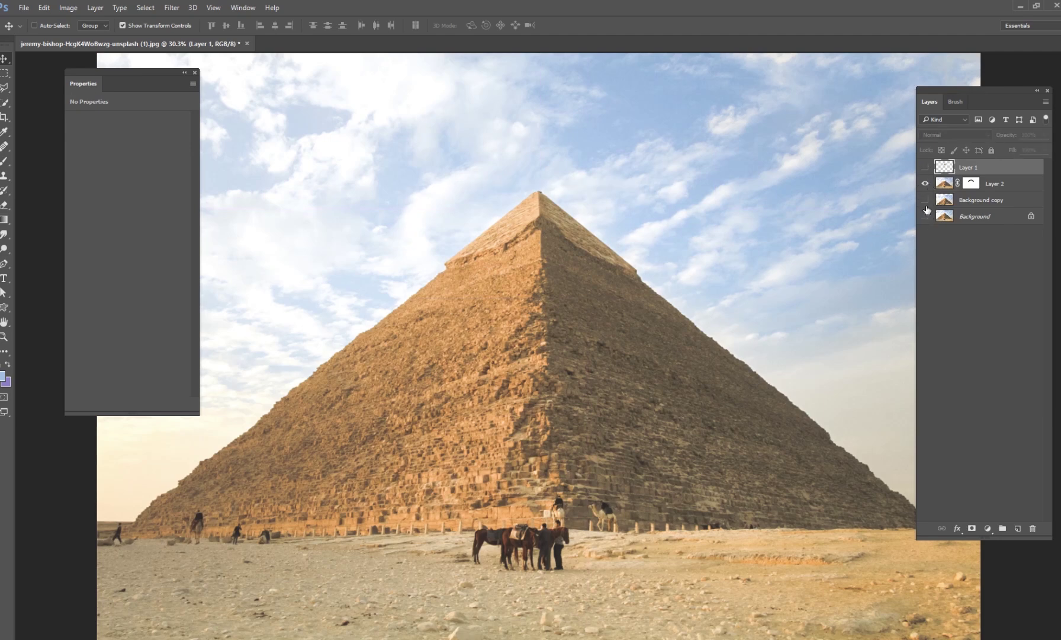
pyautogui.click(925, 215)
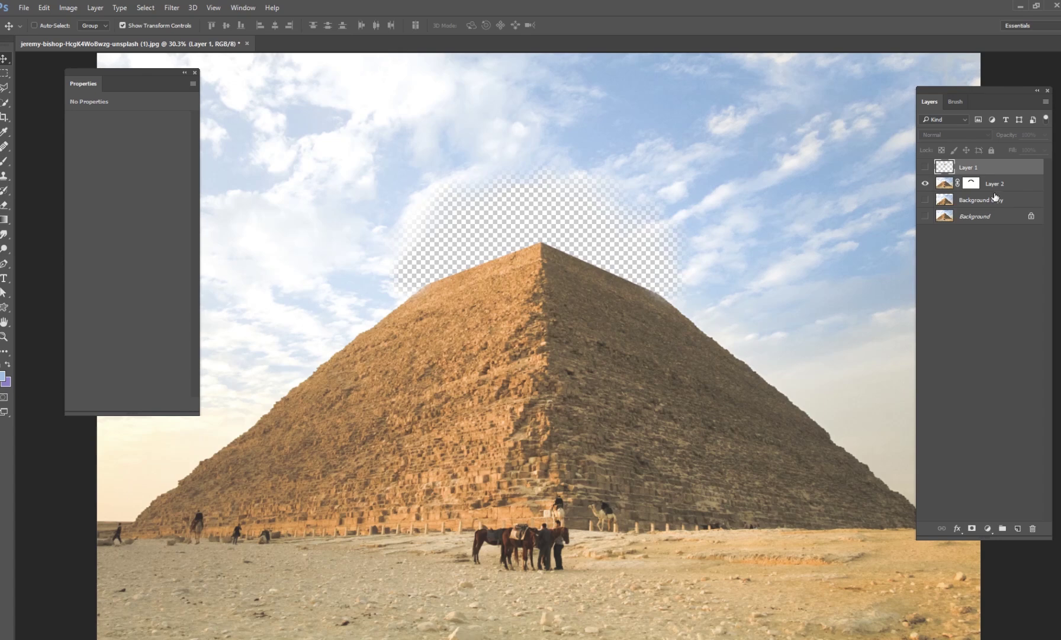
pyautogui.click(967, 201)
pyautogui.click(925, 199)
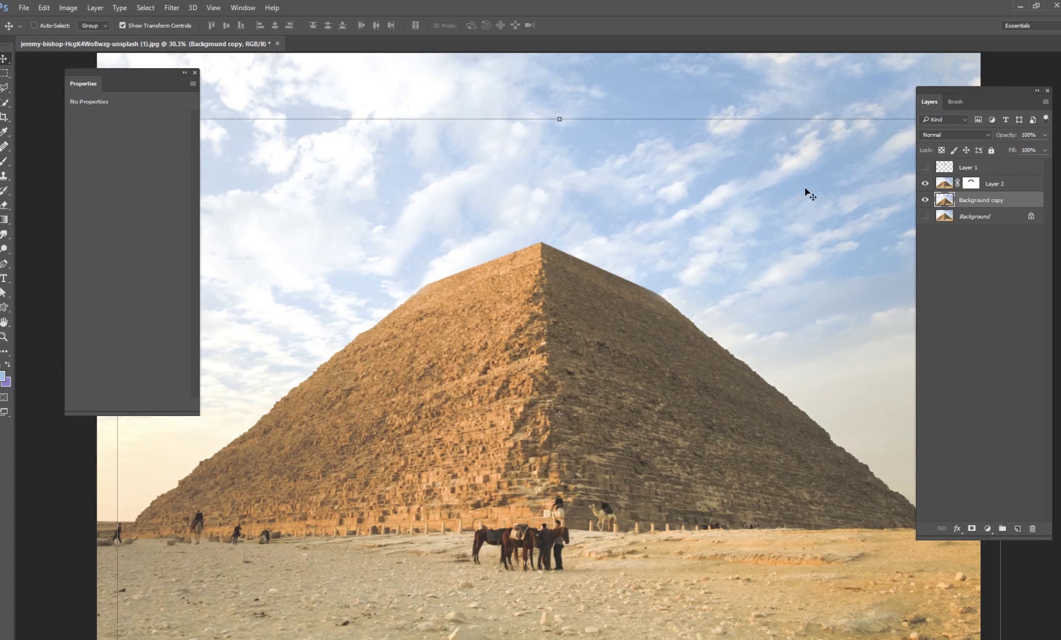
# Show Layer 1, raise the tip into the sky, and Quick Select the sky around it.
pyautogui.click(933, 168)
pyautogui.moveTo(559, 214); pyautogui.dragTo(566, 128)
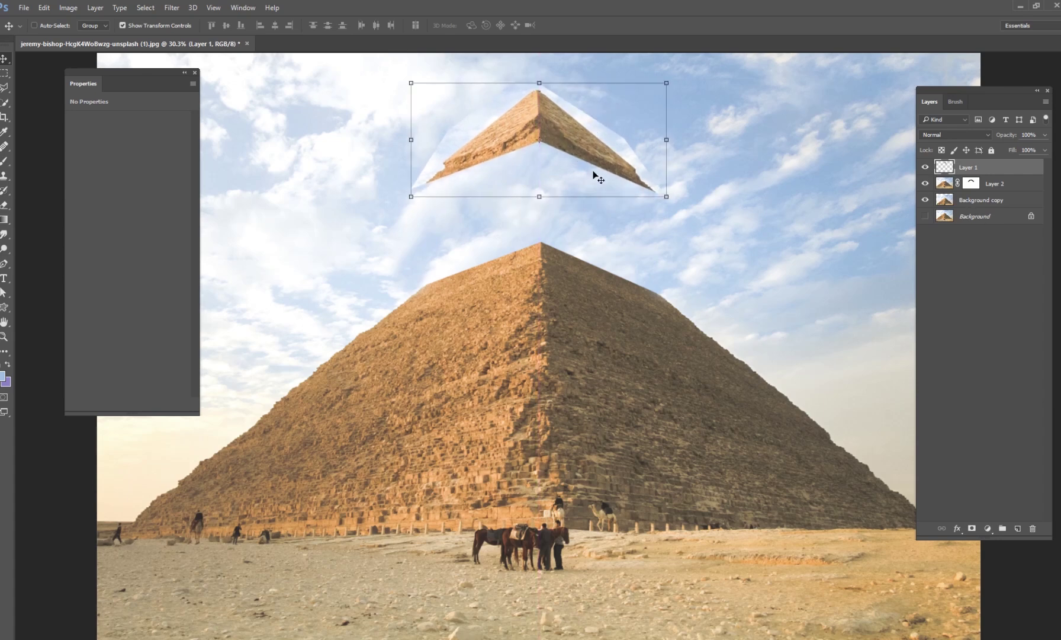
pyautogui.click(5, 103)
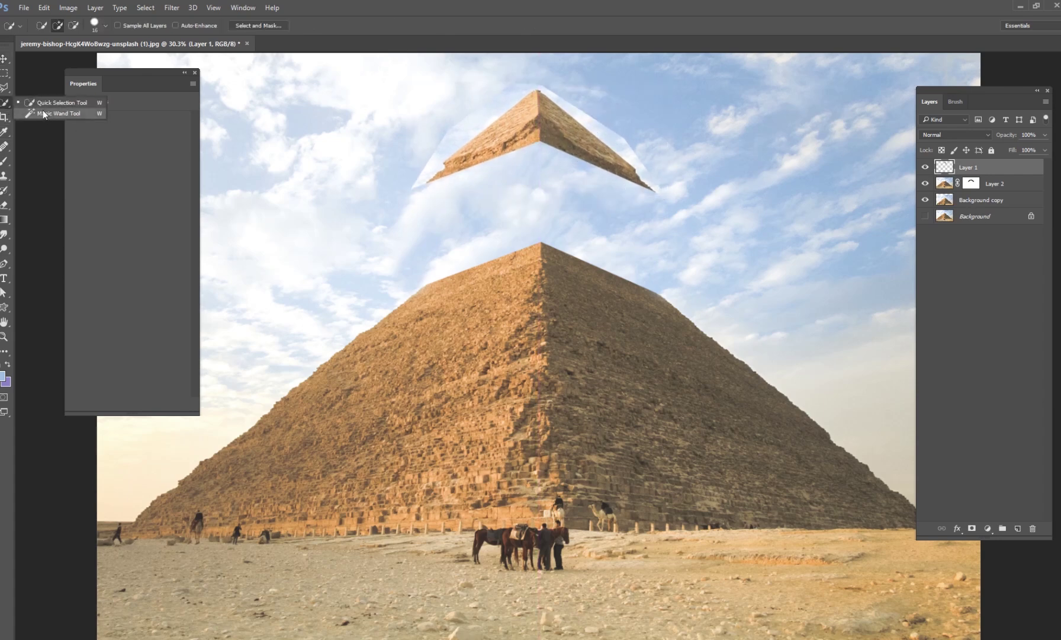
pyautogui.click(67, 102)
pyautogui.moveTo(585, 116); pyautogui.dragTo(621, 135)
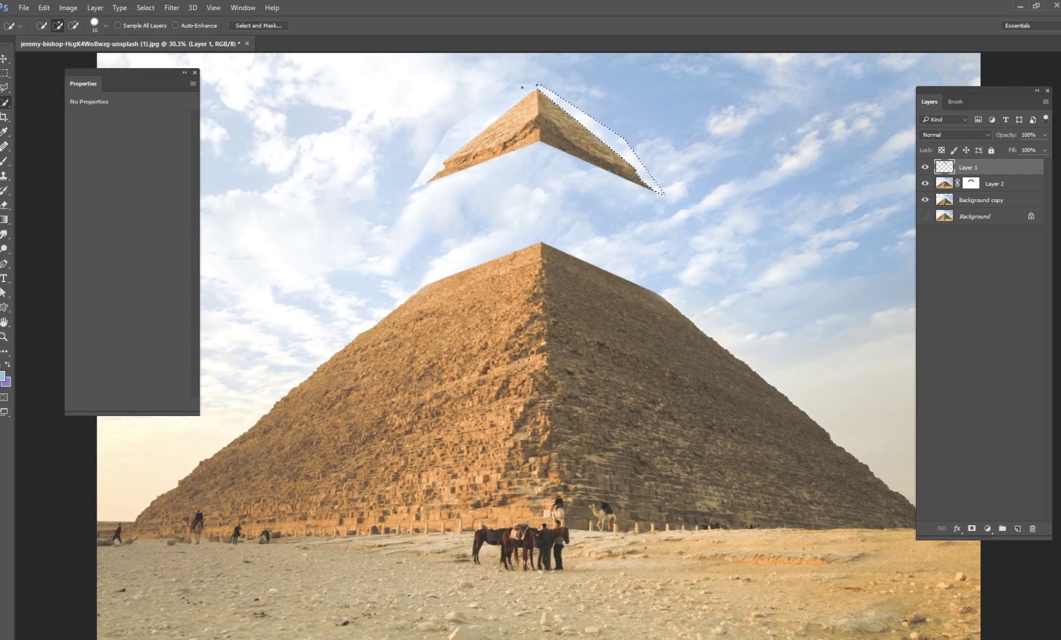
pyautogui.moveTo(521, 89); pyautogui.dragTo(496, 100)
pyautogui.moveTo(432, 145); pyautogui.dragTo(444, 145)
pyautogui.moveTo(417, 181); pyautogui.dragTo(669, 195)
# Deselect, then nudge the floating tip into place above the pyramid's apex.
pyautogui.click(145, 7)
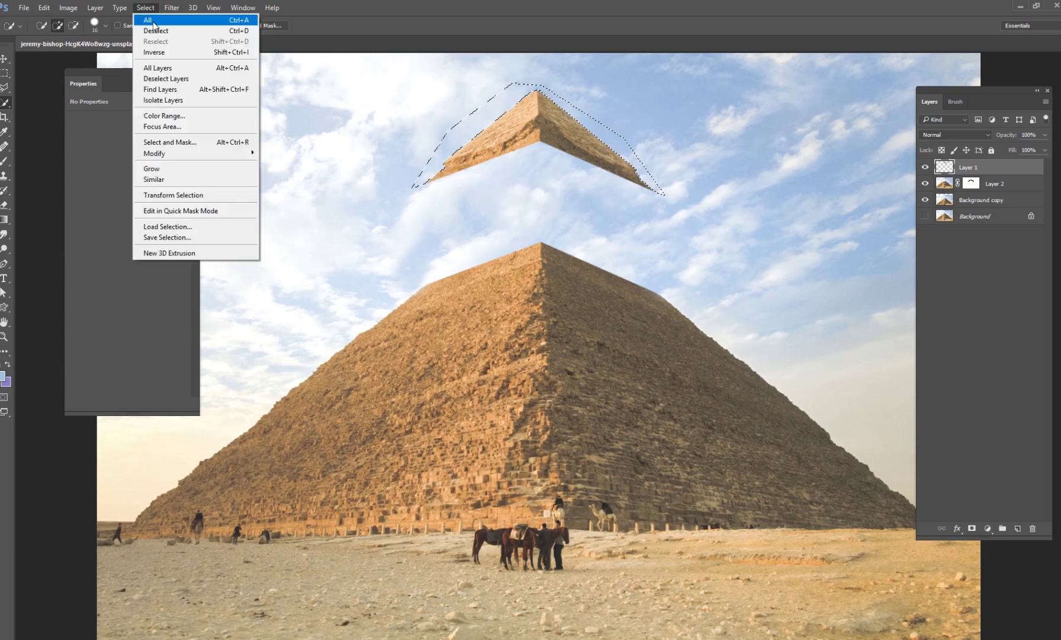
pyautogui.click(155, 29)
pyautogui.press('v')
pyautogui.moveTo(627, 139)
pyautogui.mouseDown()
pyautogui.moveTo(703, 388)
pyautogui.moveTo(617, 216)
pyautogui.moveTo(614, 147)
pyautogui.mouseUp()
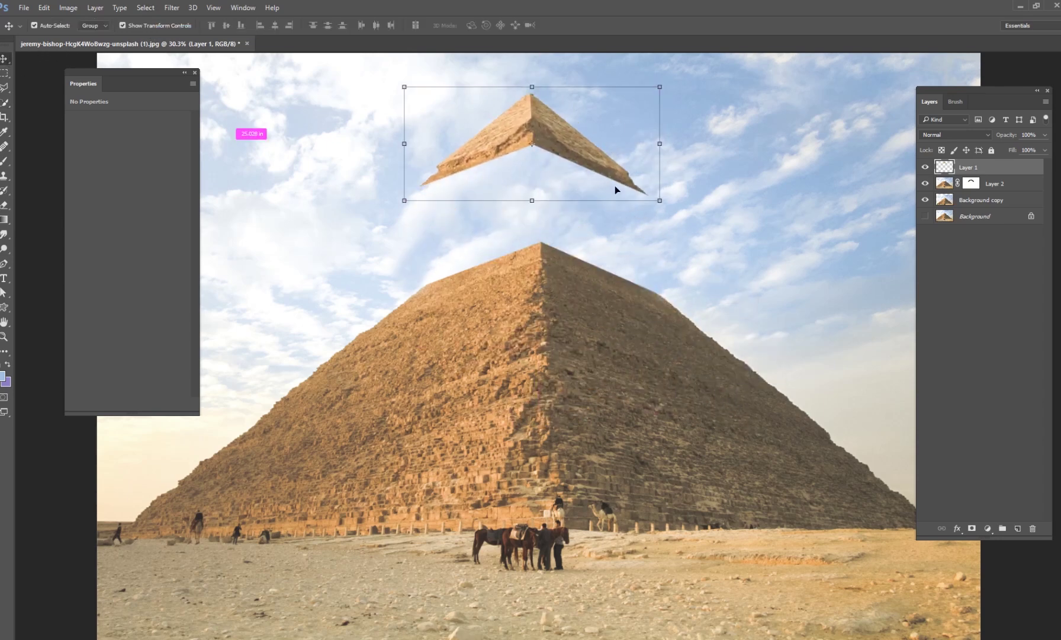
pyautogui.hotkey('ctrl', '+')
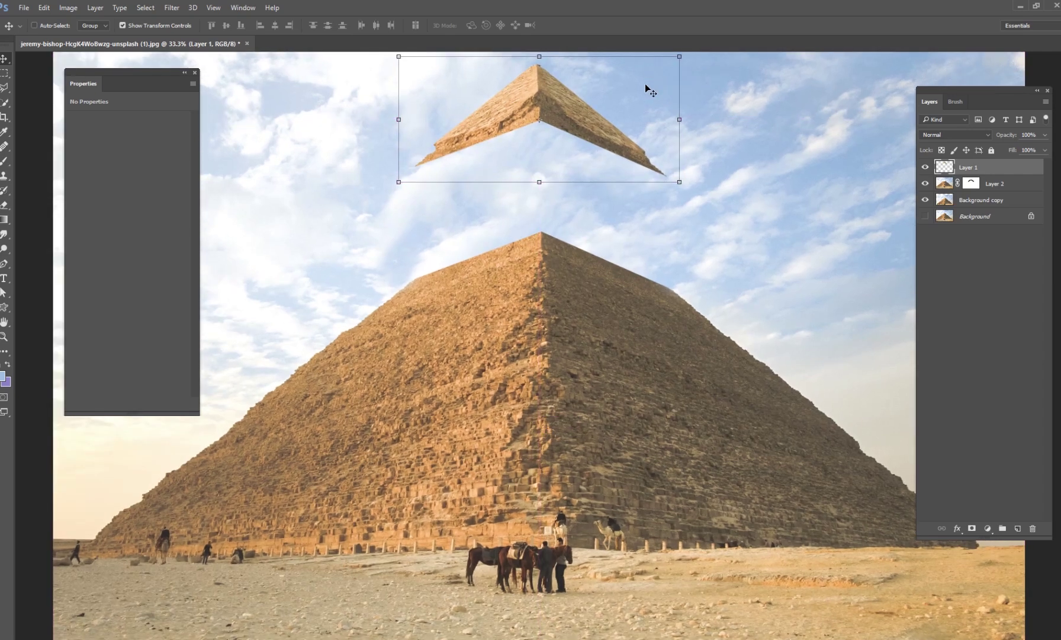
pyautogui.moveTo(589, 317); pyautogui.dragTo(599, 385)
# Select Layer 2, zoom to 50%, and add a new empty Layer 3.
pyautogui.click(991, 200)
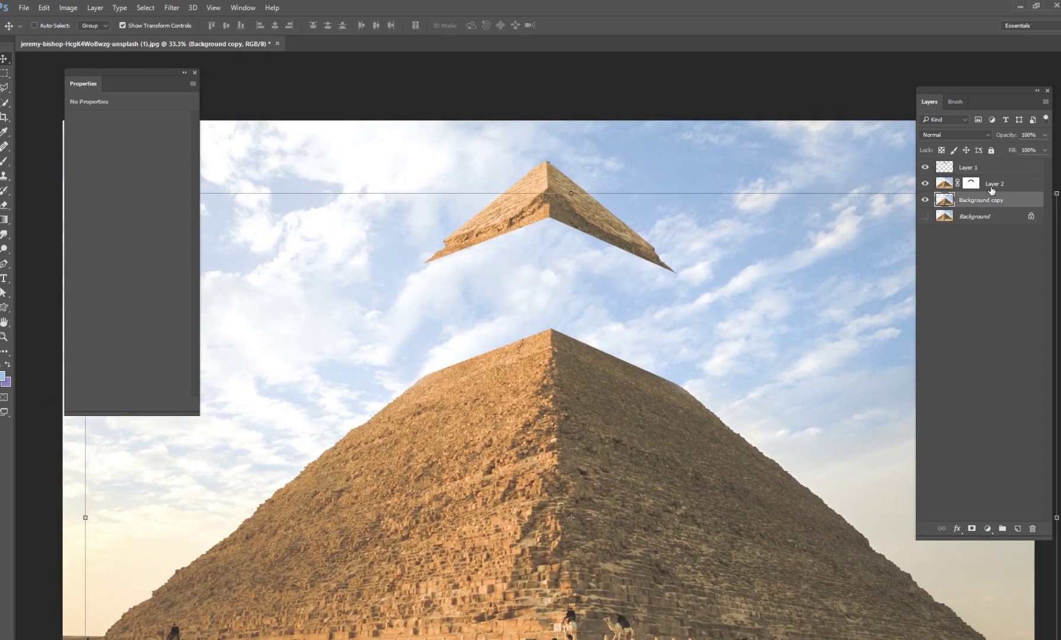
pyautogui.click(994, 183)
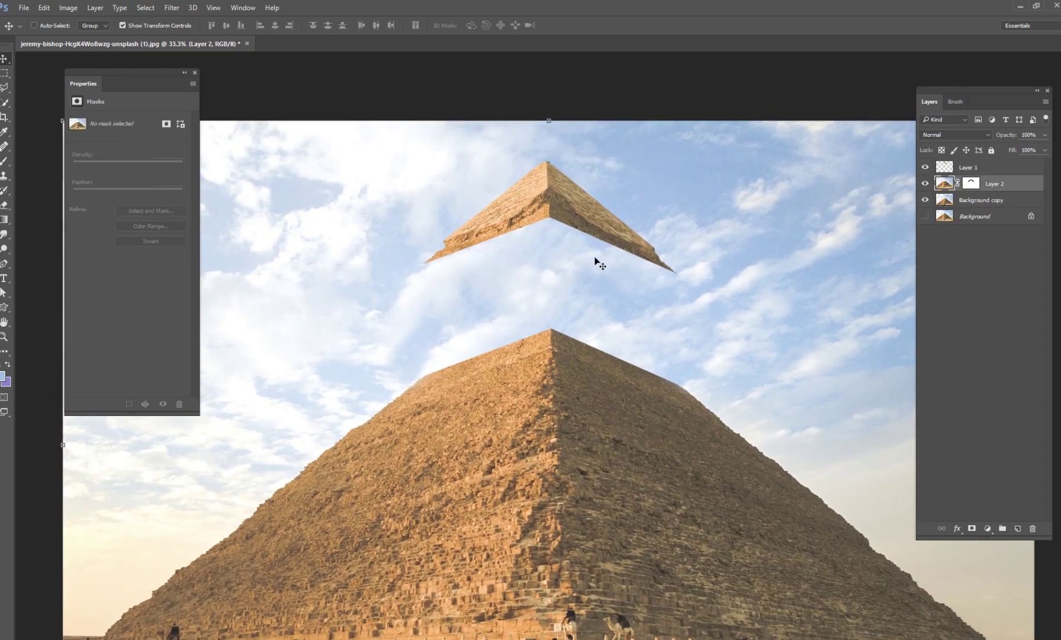
pyautogui.hotkey('ctrl', '+')
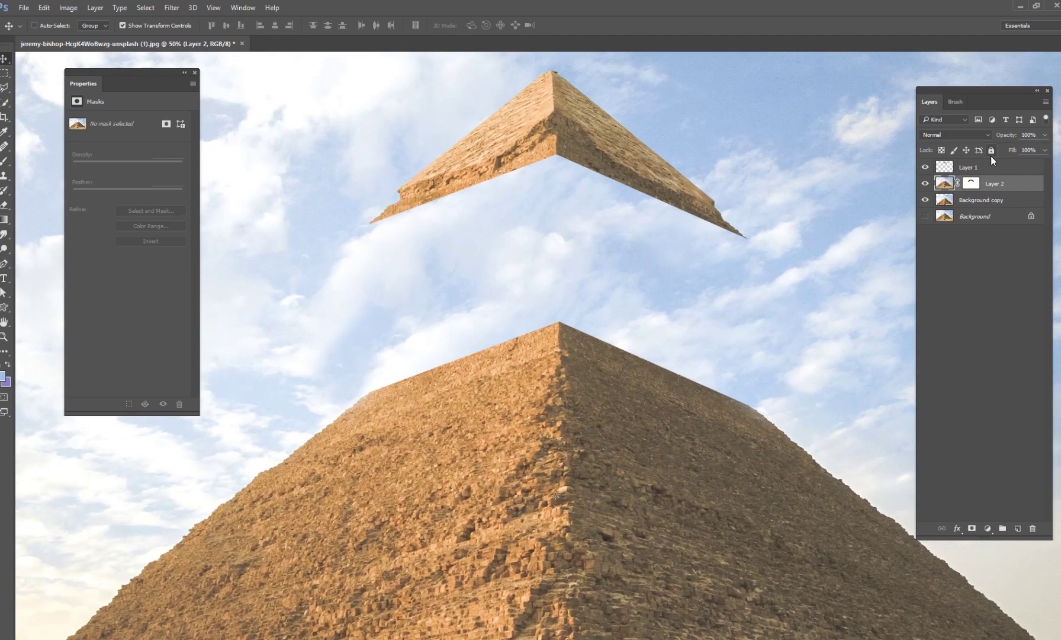
pyautogui.click(1016, 526)
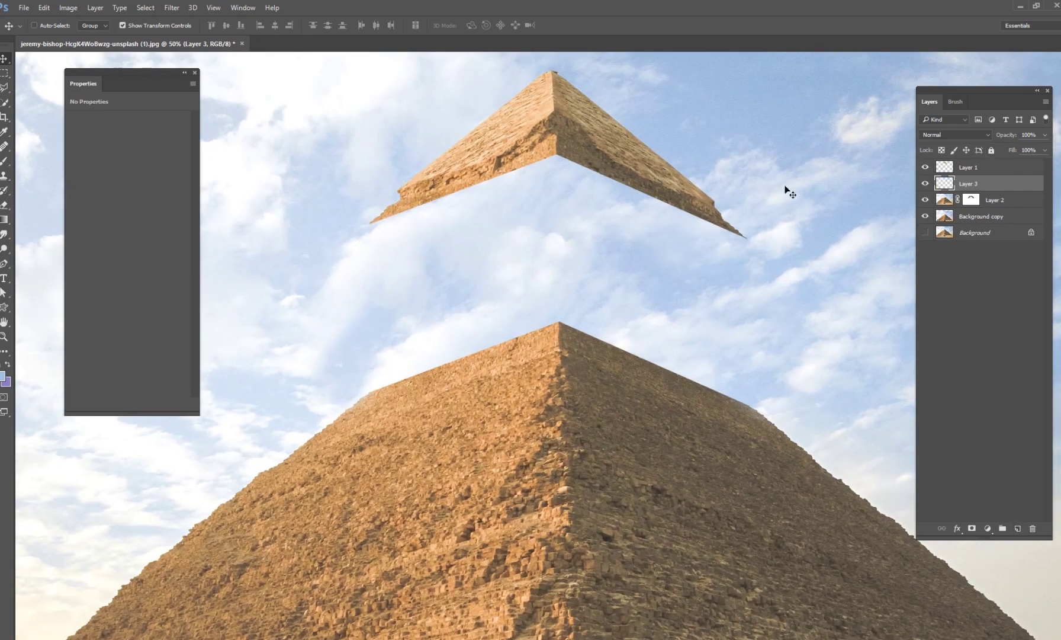
# Trace a wedge-shaped Polygonal Lasso selection along the floating tip's underside.
pyautogui.click(5, 89)
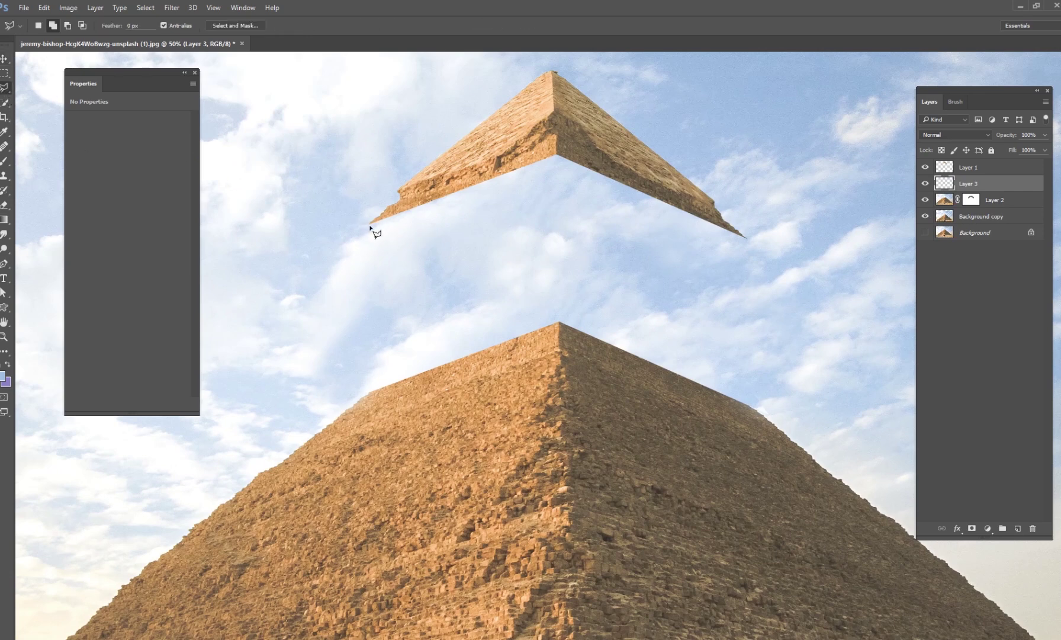
pyautogui.click(370, 224)
pyautogui.click(552, 245)
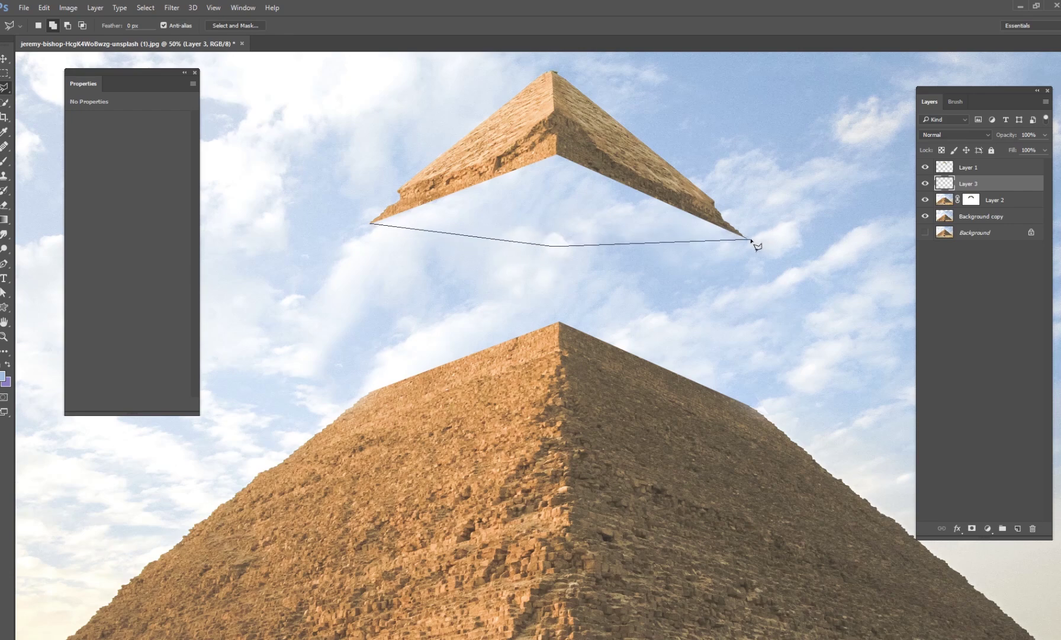
pyautogui.click(747, 239)
pyautogui.click(567, 146)
pyautogui.click(497, 155)
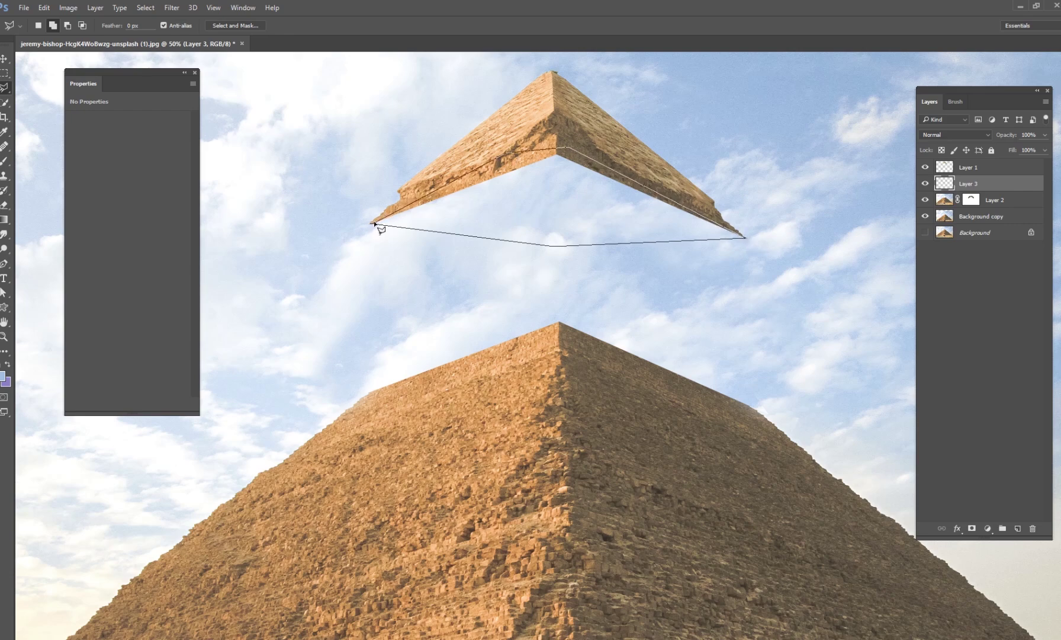
pyautogui.click(375, 224)
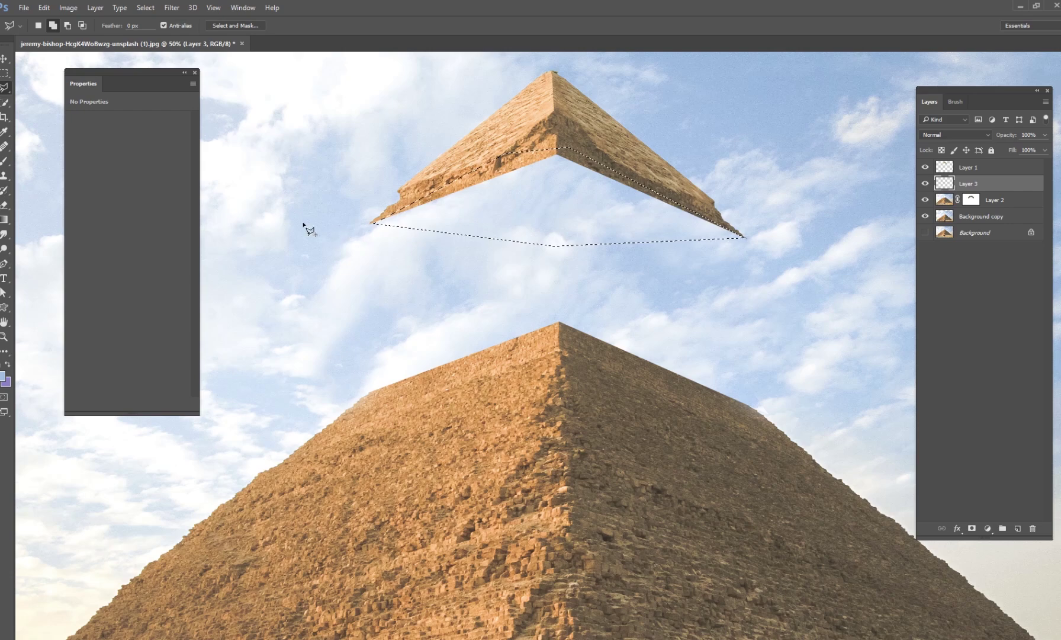
pyautogui.click(5, 160)
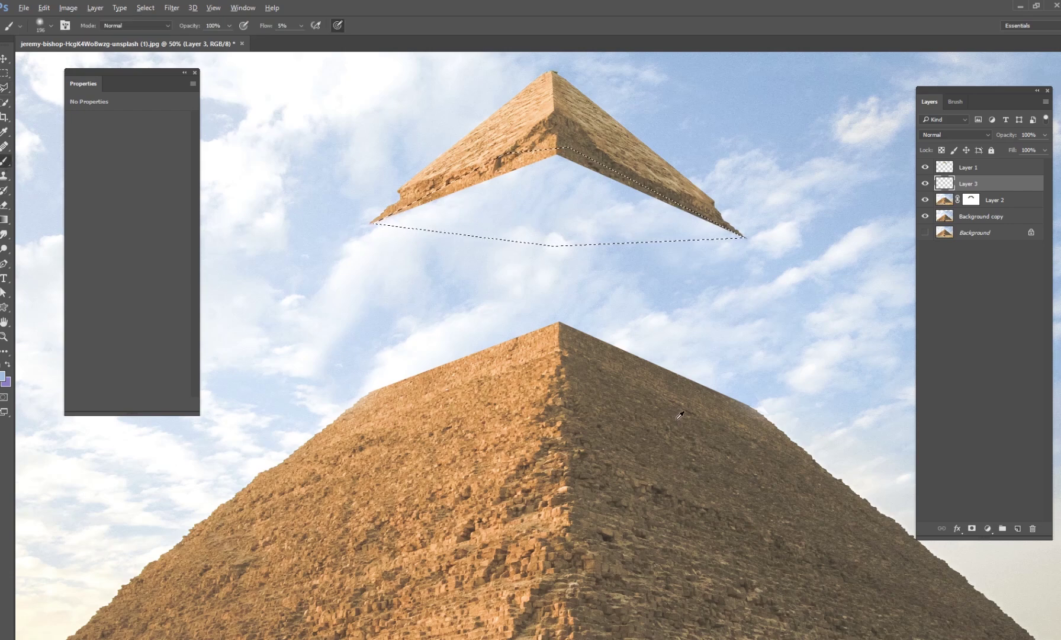
# Paint the underside selection with a 417 px brush in a brown sampled from the pyramid.
pyautogui.rightClick(688, 321)
pyautogui.write('417')
pyautogui.press('Return')
pyautogui.moveTo(536, 202)
pyautogui.mouseDown()
pyautogui.moveTo(422, 199)
pyautogui.moveTo(640, 202)
pyautogui.mouseUp()
pyautogui.keyDown('alt'); pyautogui.click(679, 386); pyautogui.keyUp('alt')
pyautogui.moveTo(622, 249)
pyautogui.mouseDown()
pyautogui.moveTo(763, 214)
pyautogui.moveTo(621, 208)
pyautogui.moveTo(621, 118)
pyautogui.moveTo(521, 195)
pyautogui.moveTo(713, 254)
pyautogui.moveTo(606, 265)
pyautogui.moveTo(464, 237)
pyautogui.moveTo(486, 244)
pyautogui.mouseUp()
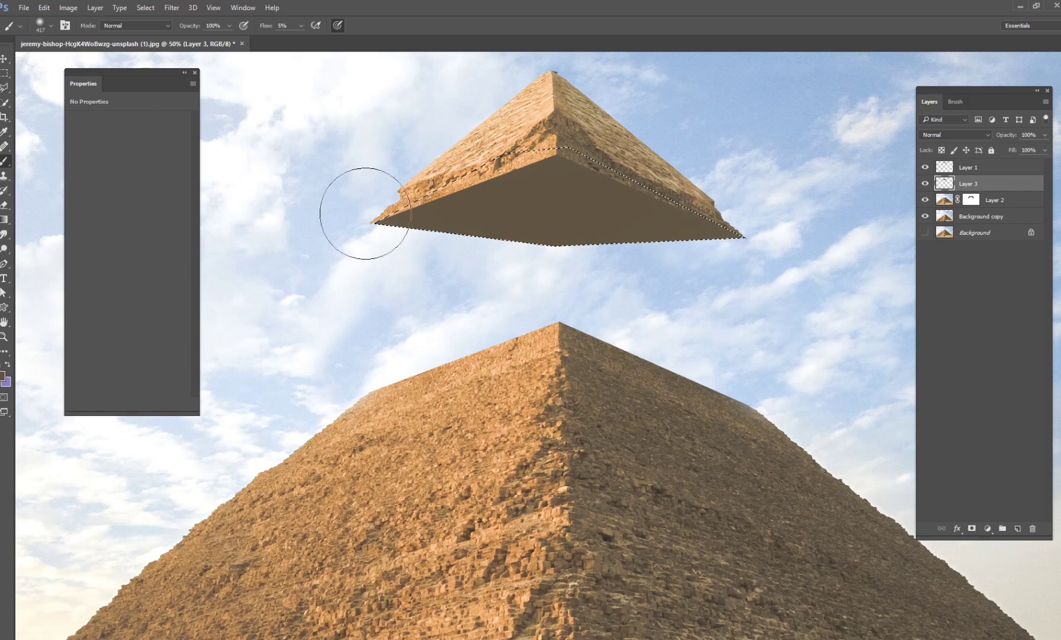
# Deselect, try squashing the underside with Free Transform but undo it, and add a new layer.
pyautogui.click(145, 8)
pyautogui.click(162, 28)
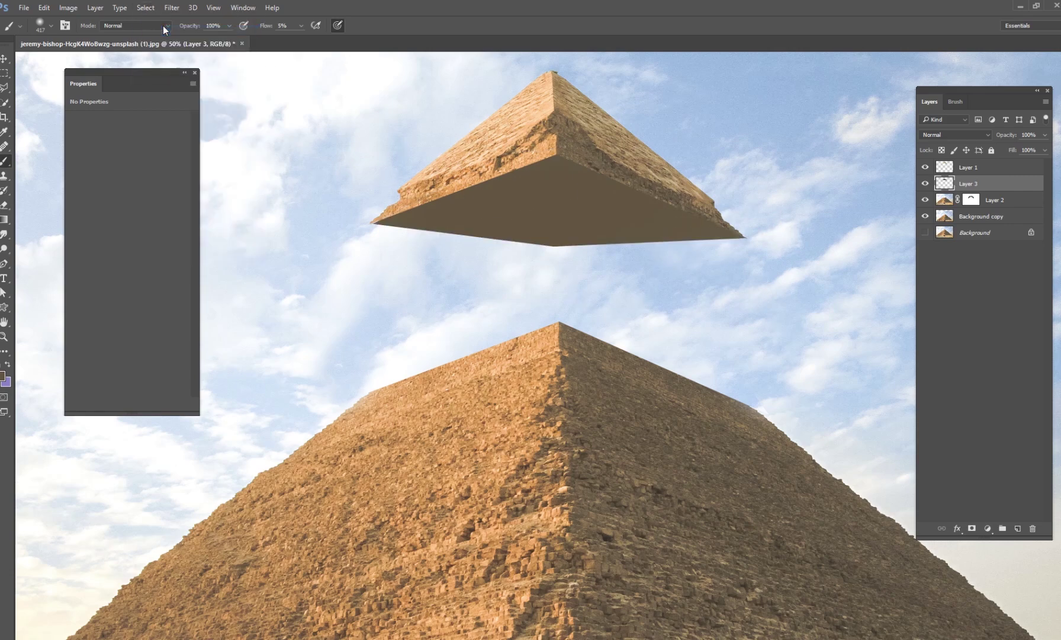
pyautogui.moveTo(672, 151); pyautogui.dragTo(660, 232)
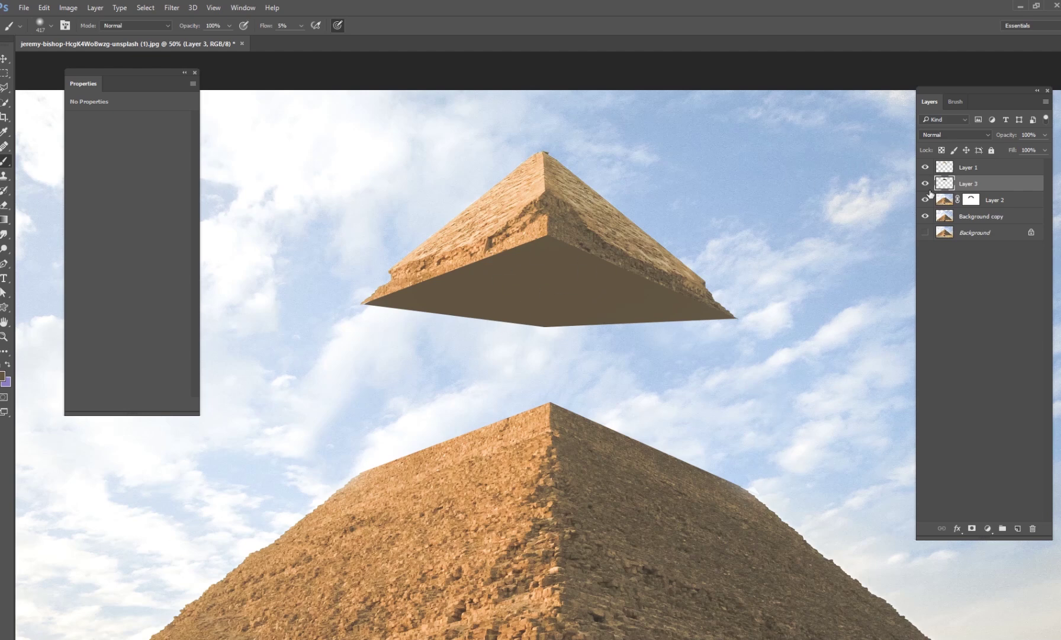
pyautogui.click(5, 58)
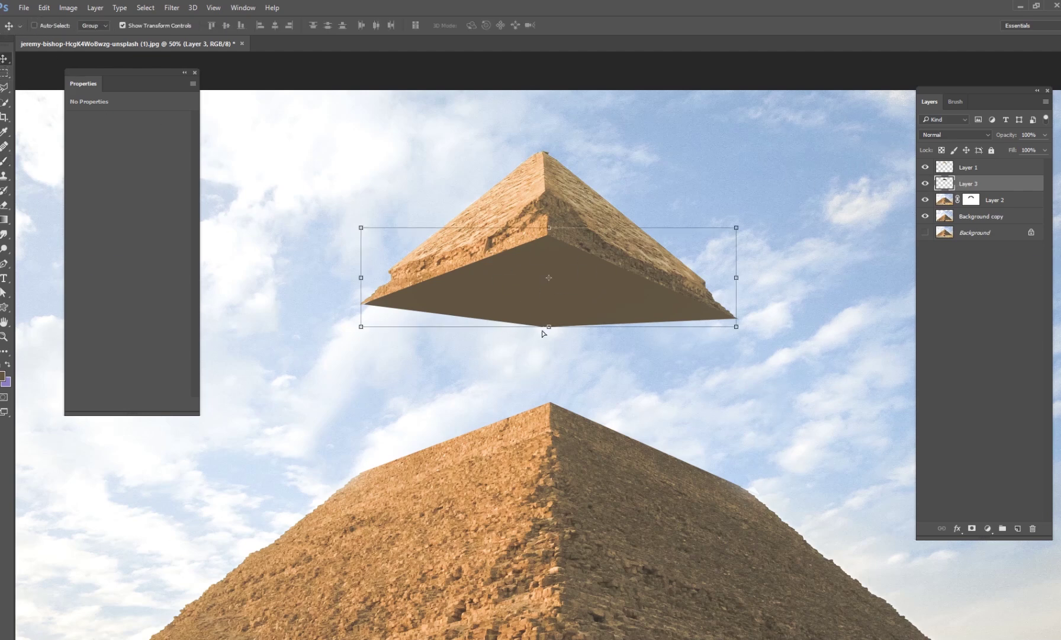
pyautogui.moveTo(549, 326)
pyautogui.mouseDown()
pyautogui.moveTo(535, 332)
pyautogui.moveTo(552, 325)
pyautogui.moveTo(554, 306)
pyautogui.mouseUp()
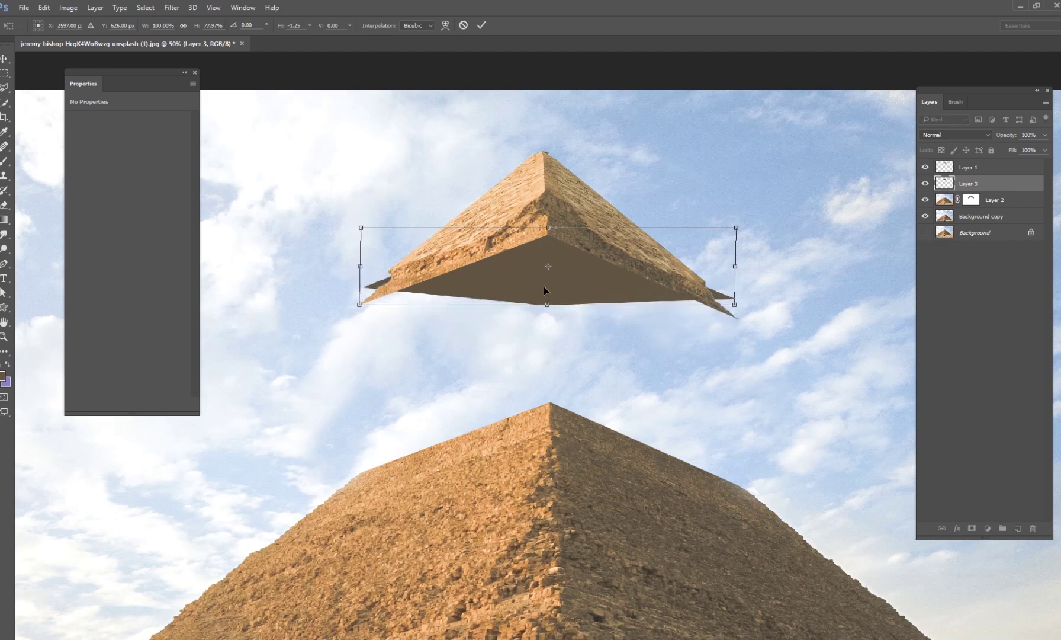
pyautogui.hotkey('ctrl', 'z')
pyautogui.click(482, 25)
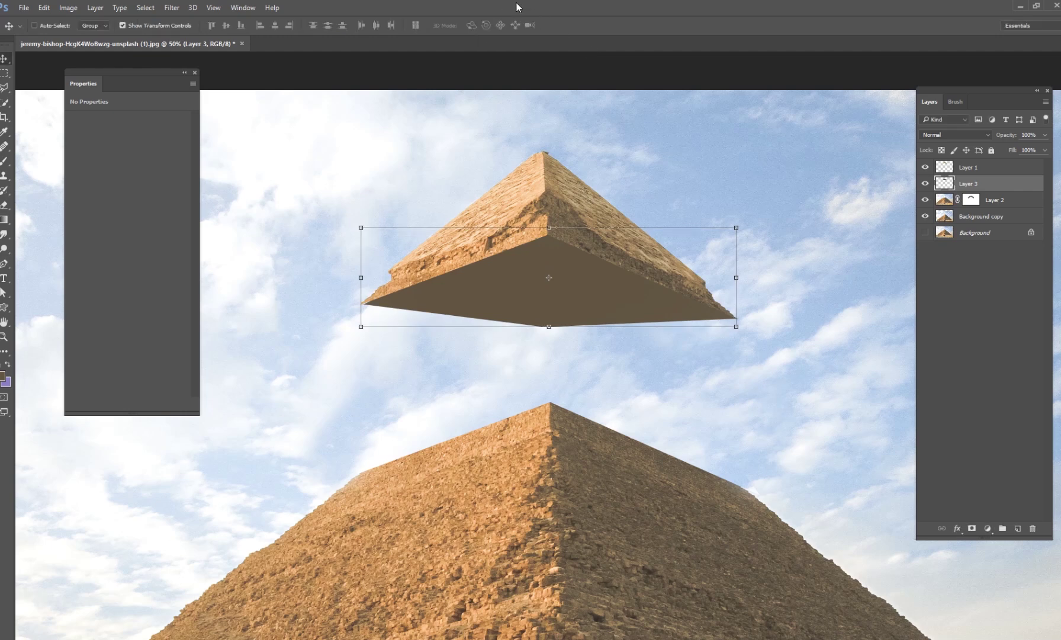
pyautogui.hotkey('ctrl', 'shift', 'alt', 'n')
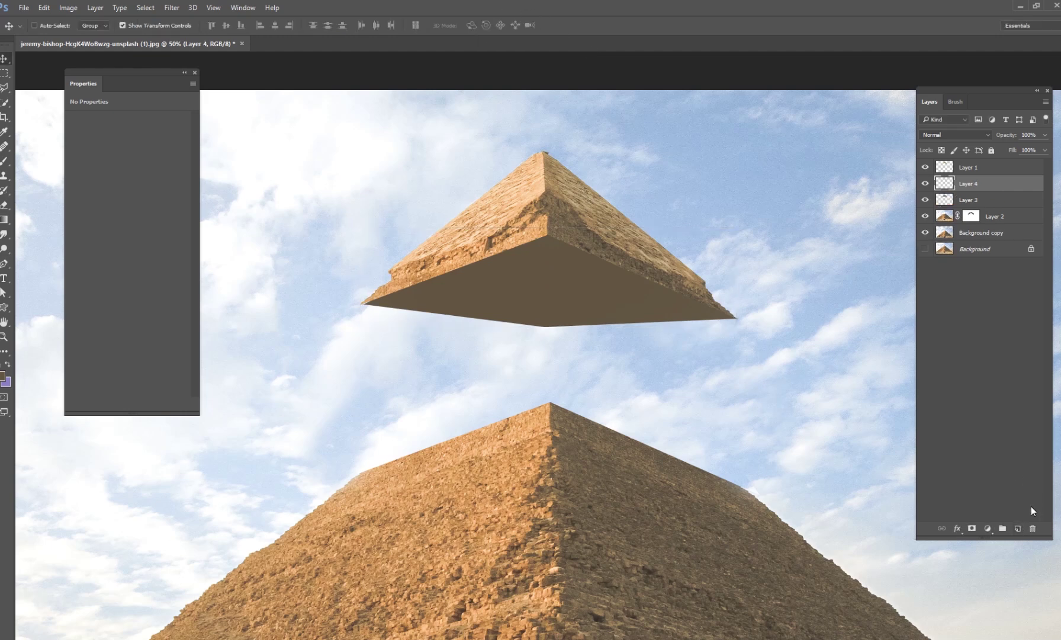
# Clip Layer 4 to the brown underside on Layer 3 and set the foreground to black (000000).
pyautogui.hotkey('ctrl', 'alt', 'g')
pyautogui.click(942, 204)
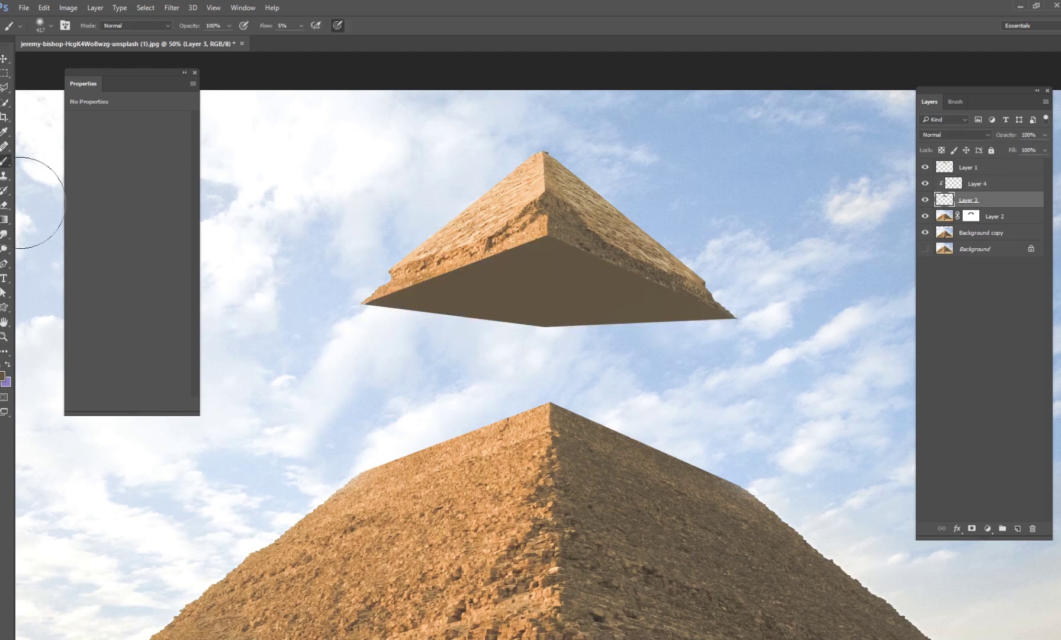
pyautogui.click(3, 375)
pyautogui.write('000000')
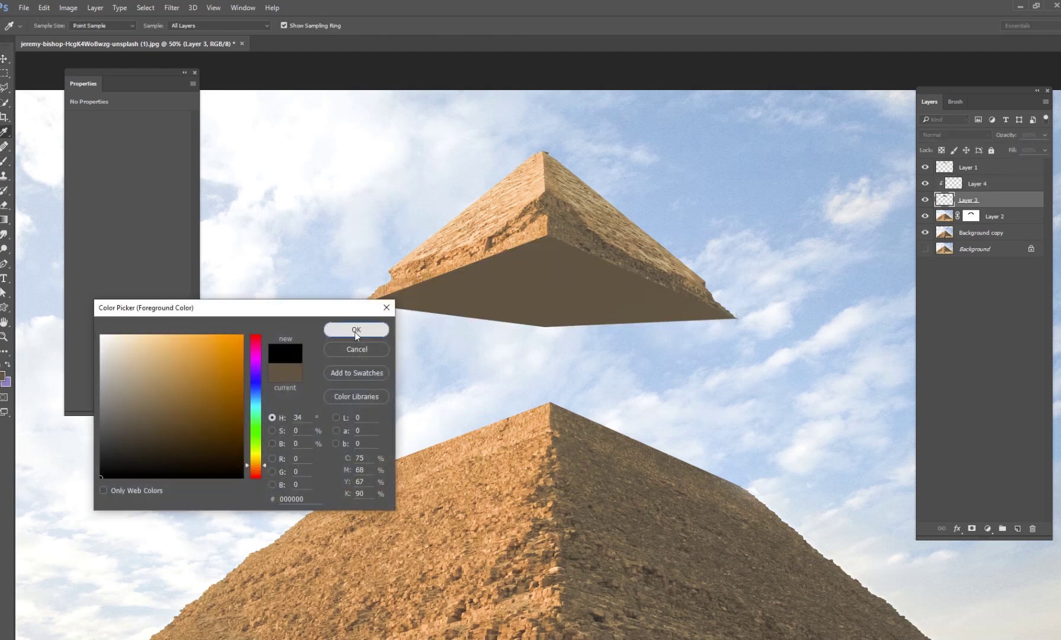
pyautogui.click(355, 330)
# Paint soft black shading on Layer 4 with a 480 px brush and lower its opacity to 74%.
pyautogui.press('b')
pyautogui.rightClick(702, 286)
pyautogui.moveTo(681, 293); pyautogui.dragTo(684, 292)
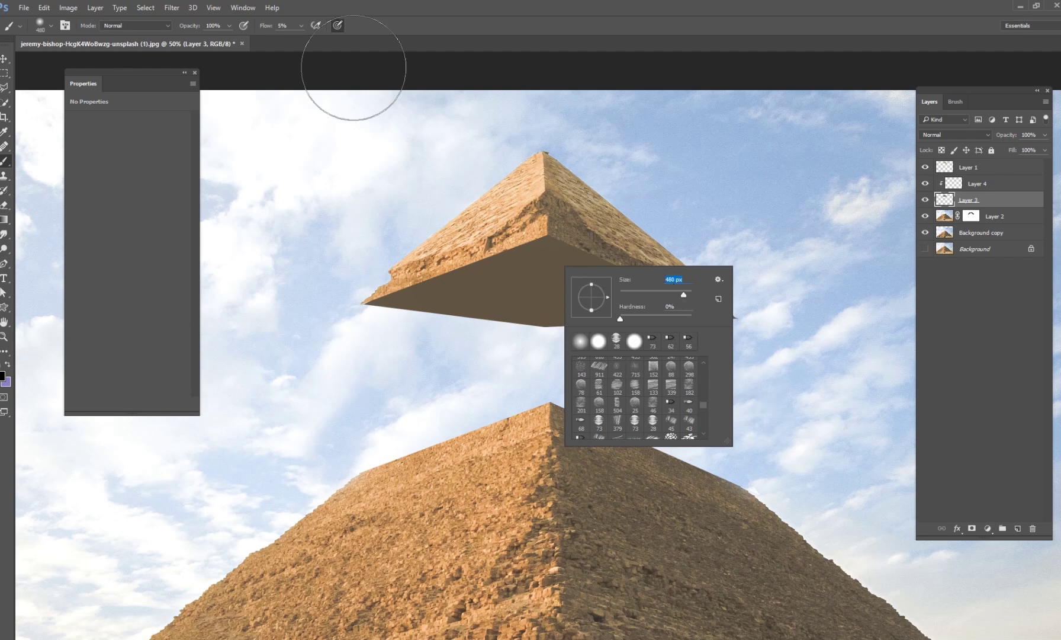
pyautogui.moveTo(450, 190)
pyautogui.mouseDown()
pyautogui.moveTo(509, 237)
pyautogui.moveTo(567, 234)
pyautogui.mouseUp()
pyautogui.hotkey('ctrl', 'z')
pyautogui.hotkey('alt', ']')
pyautogui.moveTo(526, 268)
pyautogui.mouseDown()
pyautogui.moveTo(533, 220)
pyautogui.moveTo(507, 240)
pyautogui.moveTo(541, 222)
pyautogui.moveTo(637, 250)
pyautogui.moveTo(536, 220)
pyautogui.moveTo(639, 249)
pyautogui.moveTo(425, 266)
pyautogui.moveTo(544, 255)
pyautogui.moveTo(666, 274)
pyautogui.moveTo(548, 249)
pyautogui.moveTo(437, 272)
pyautogui.moveTo(683, 269)
pyautogui.moveTo(566, 245)
pyautogui.moveTo(518, 277)
pyautogui.moveTo(684, 278)
pyautogui.moveTo(564, 265)
pyautogui.moveTo(418, 272)
pyautogui.moveTo(550, 256)
pyautogui.moveTo(692, 276)
pyautogui.moveTo(470, 231)
pyautogui.mouseUp()
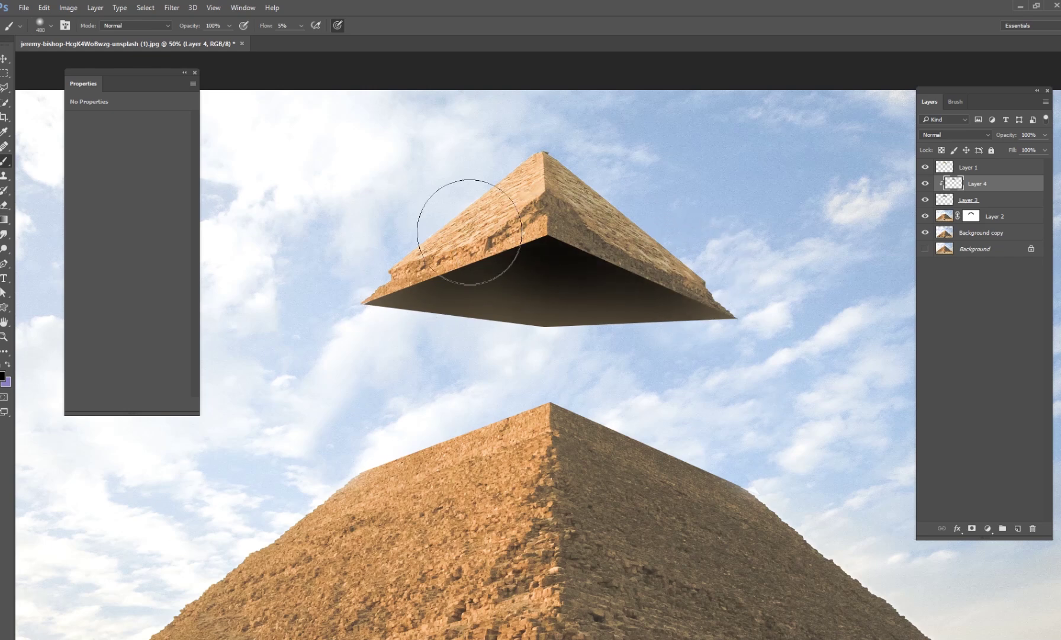
pyautogui.click(1044, 150)
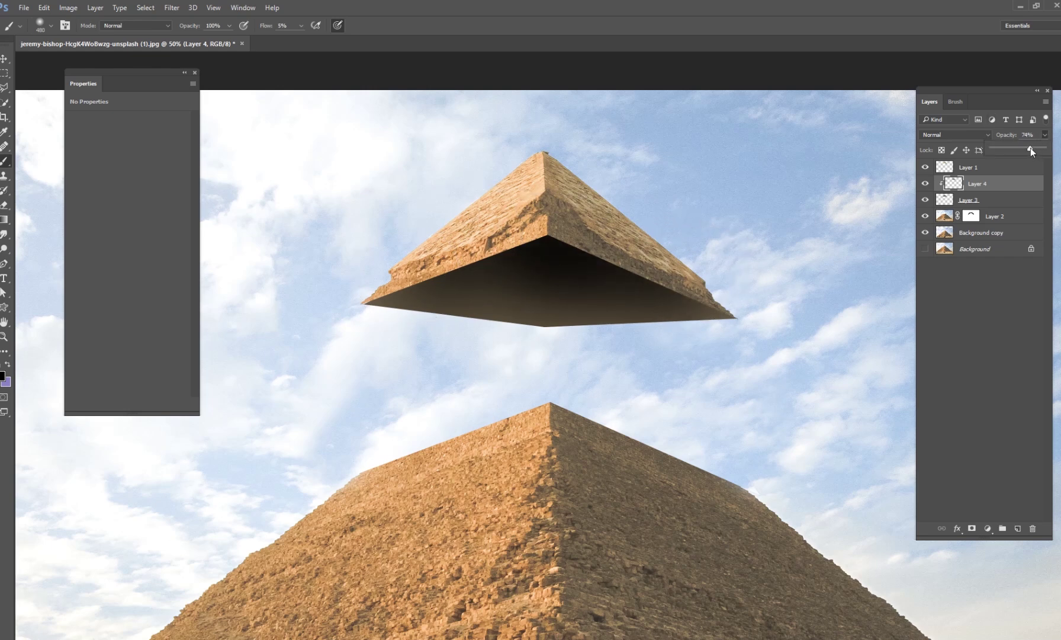
pyautogui.click(983, 248)
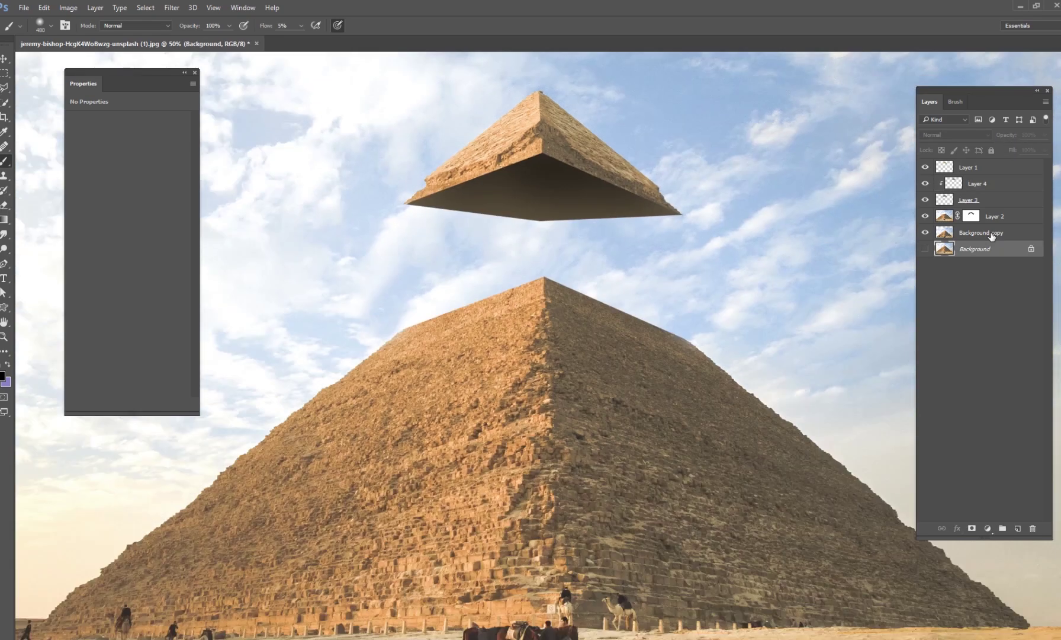
pyautogui.hotkey('ctrl', '0')
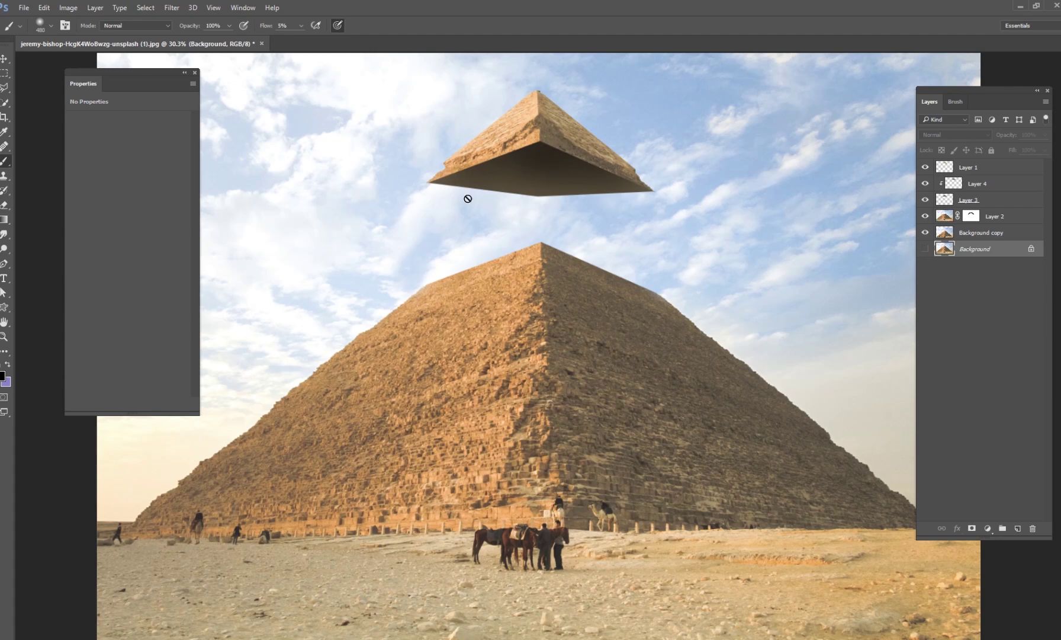
pyautogui.click(942, 167)
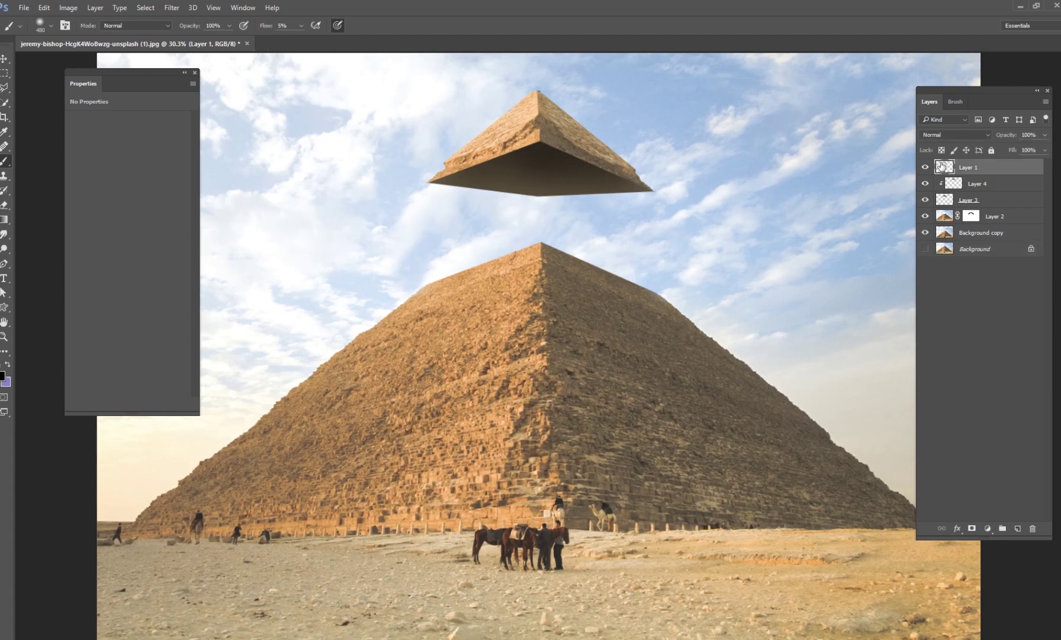
pyautogui.click(925, 183)
pyautogui.click(924, 183)
pyautogui.click(926, 184)
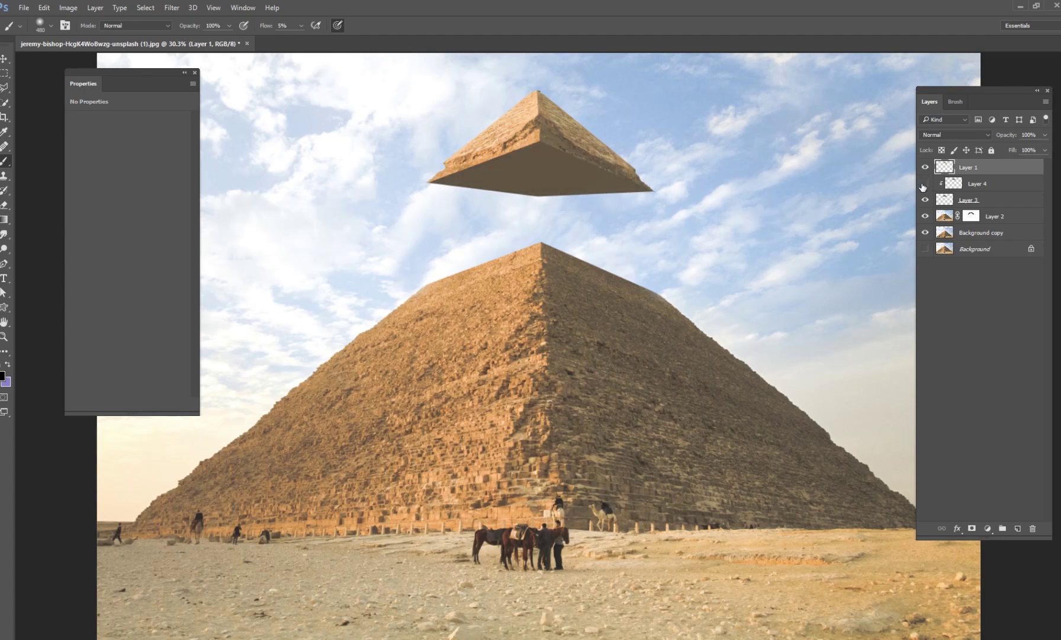
pyautogui.click(925, 184)
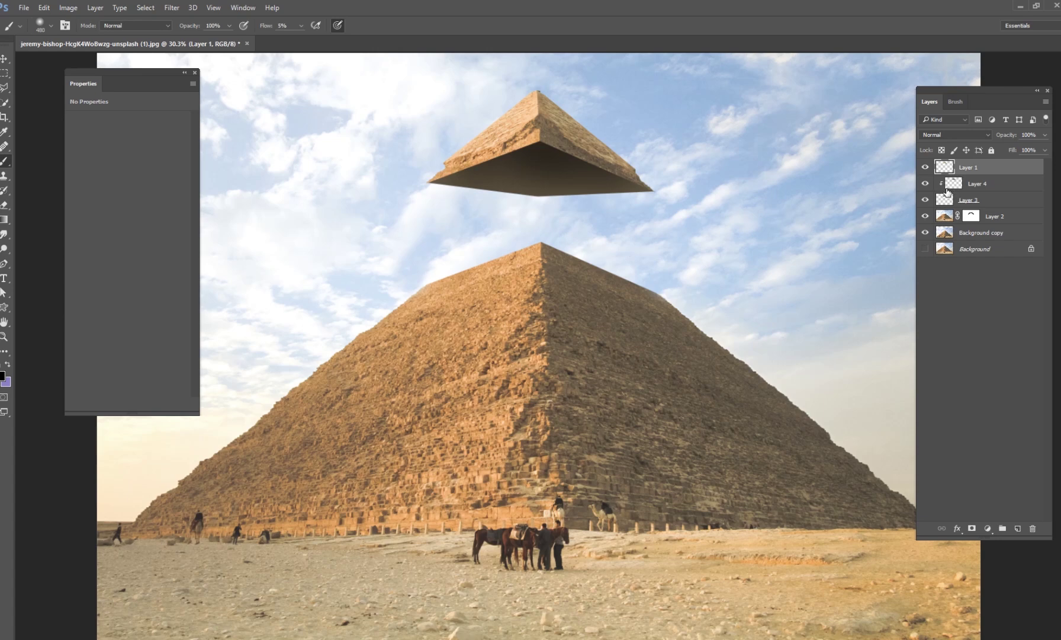
pyautogui.click(954, 249)
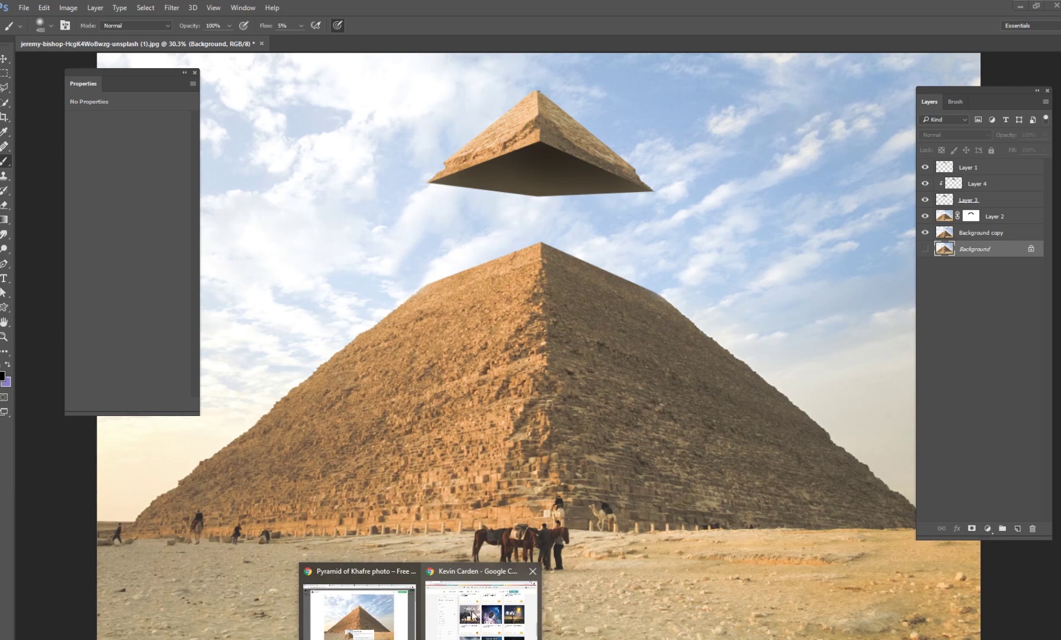
pyautogui.click(473, 616)
pyautogui.scroll(-9, 642, 367)
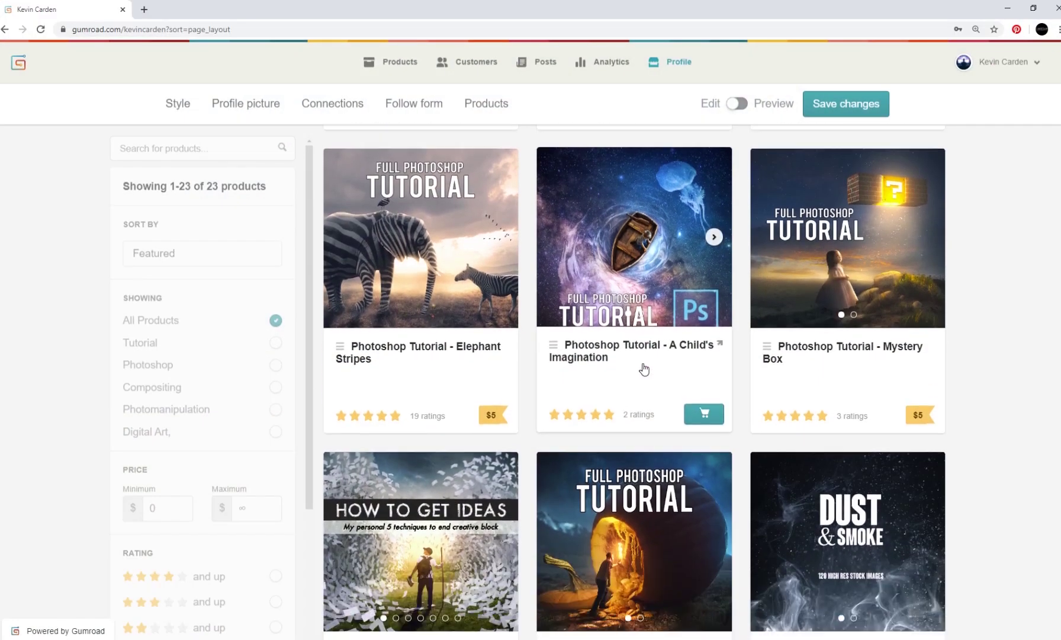
pyautogui.scroll(8, 661, 371)
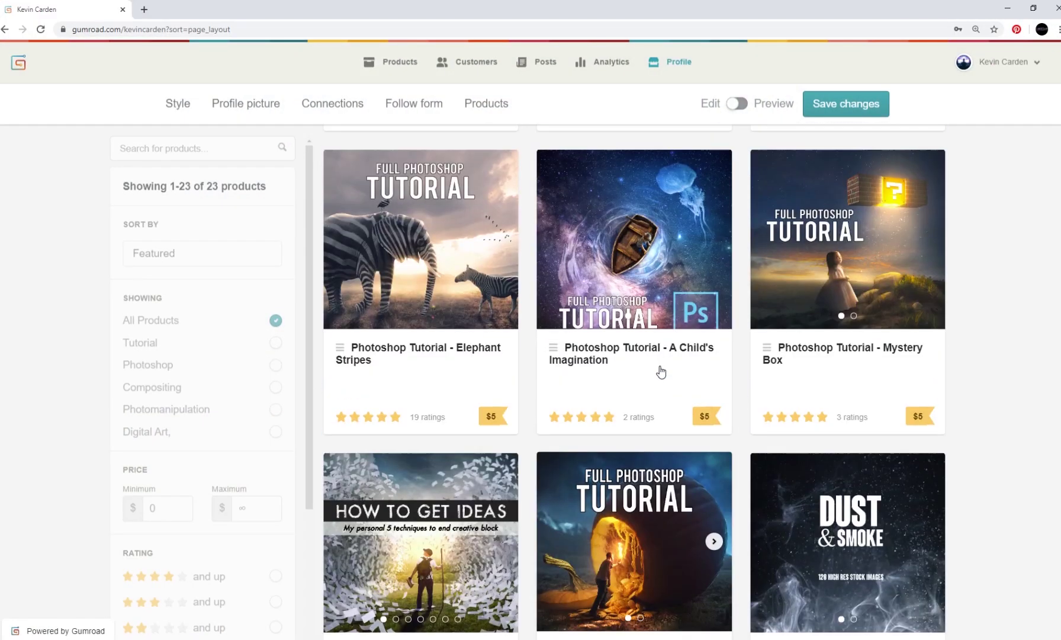